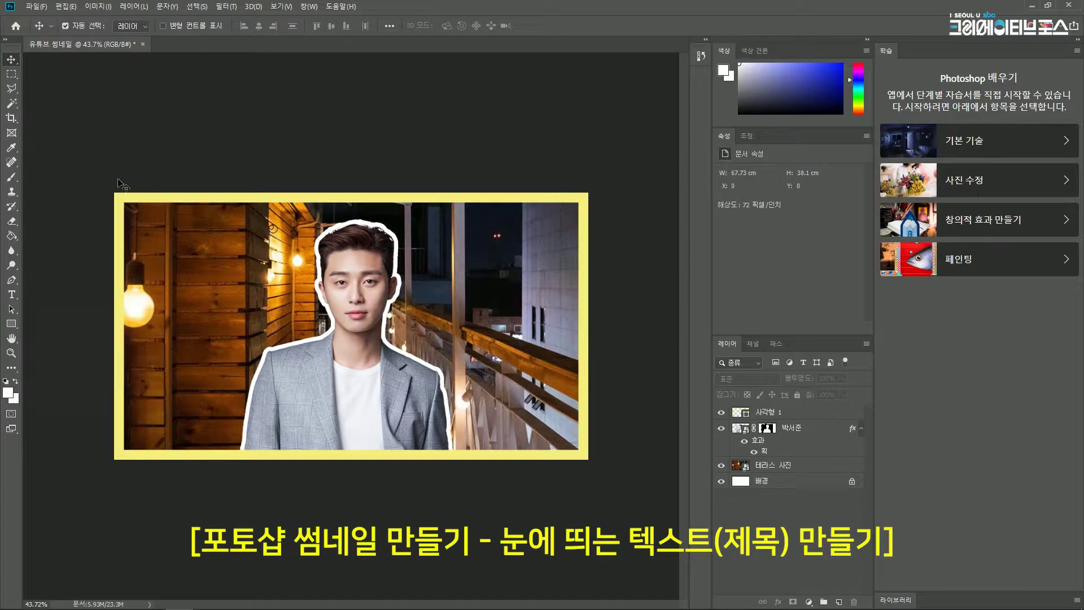
Add a text layer over the photo reading "포토샵 유튜브 썸네일 만들기".
{"action": "left_click", "coordinate": [12, 295]}
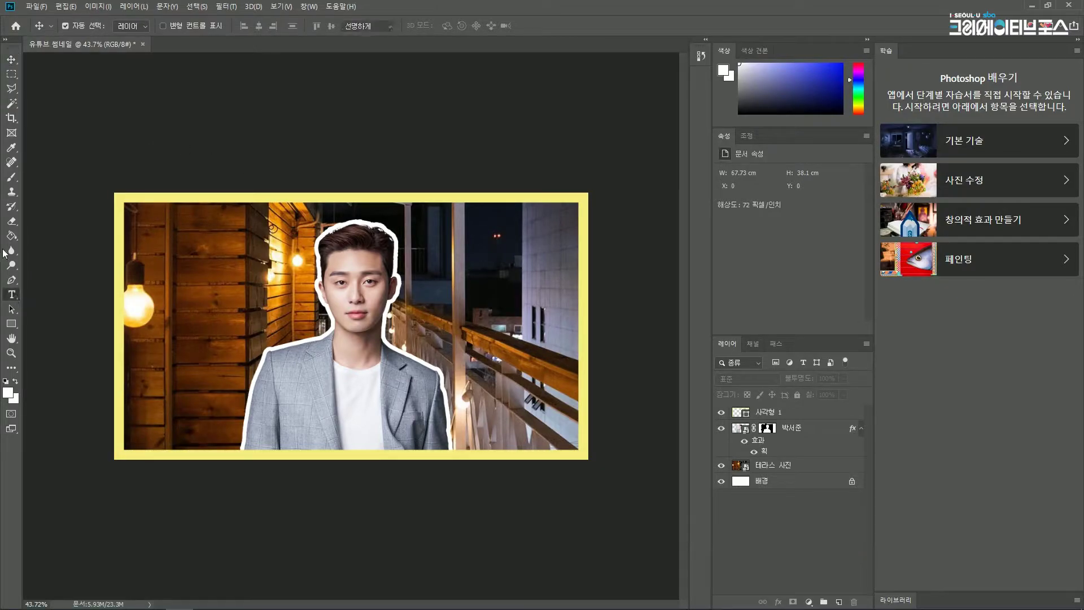
{"action": "left_click", "coordinate": [223, 280]}
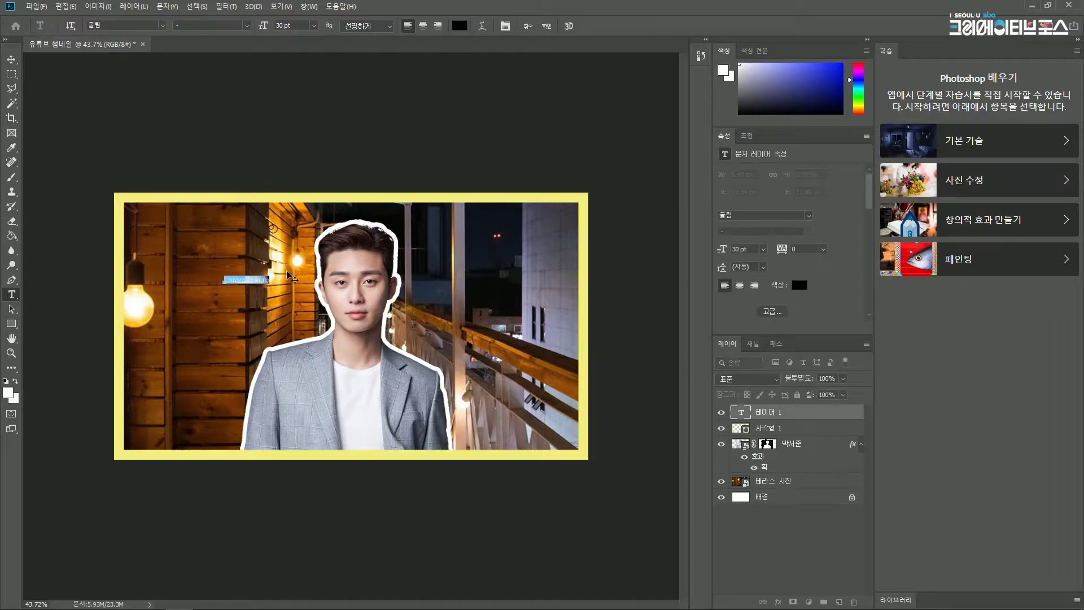
{"action": "key", "text": "BackSpace"}
{"action": "type", "text": "유튜브"}
{"action": "key", "text": "ctrl+a"}
{"action": "type", "text": "ㅂ"}
{"action": "key", "text": "BackSpace"}
Set the font size of the whole title text to 100 pt.
{"action": "key", "text": "ctrl+a"}
{"action": "left_click", "coordinate": [312, 27]}
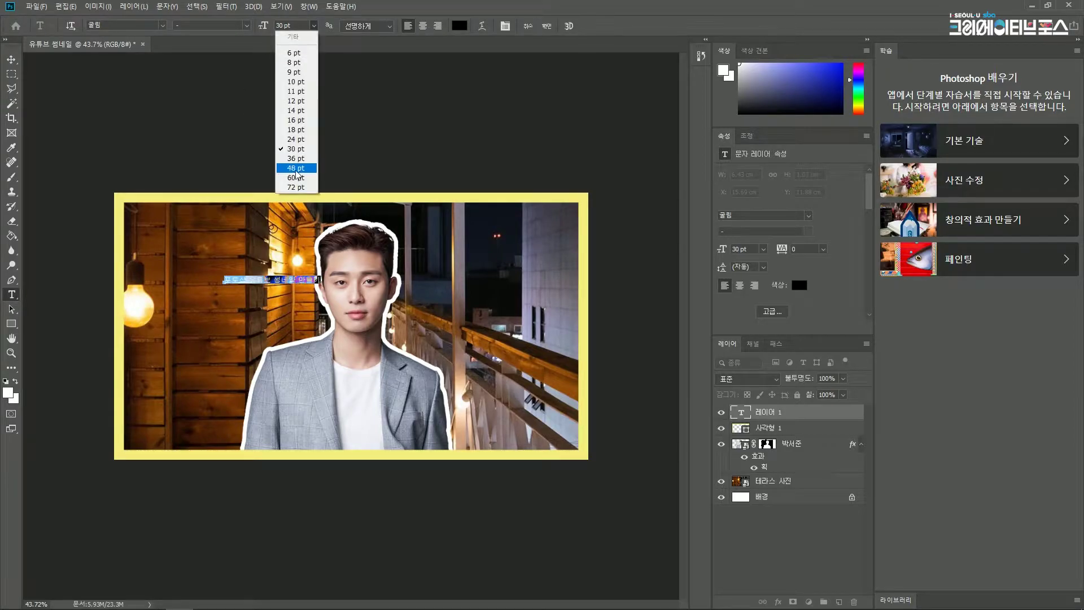
{"action": "left_click", "coordinate": [296, 188]}
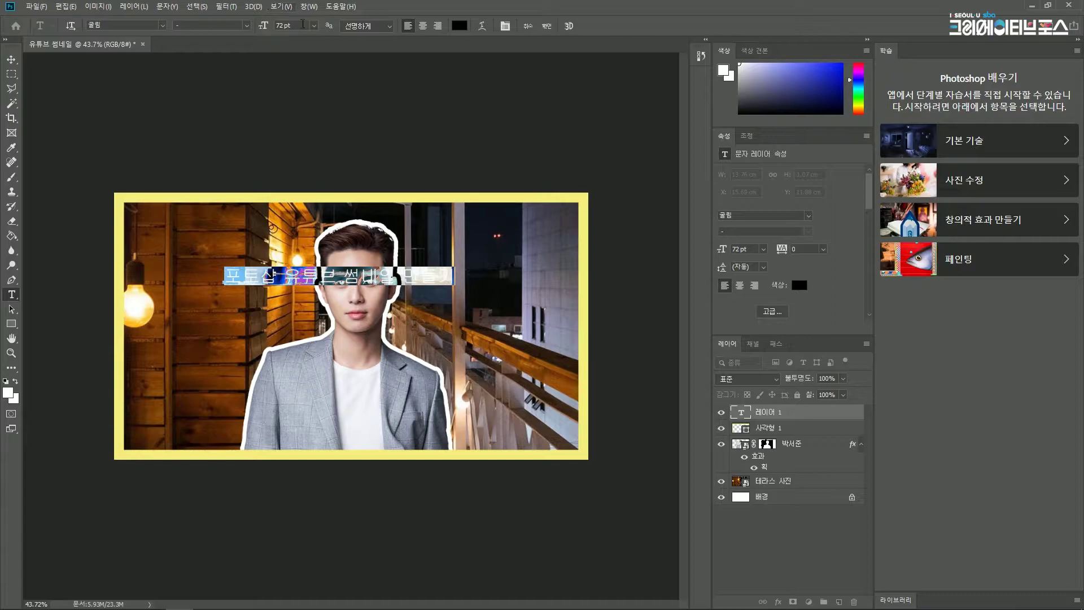
{"action": "type", "text": "100"}
{"action": "key", "text": "Return"}
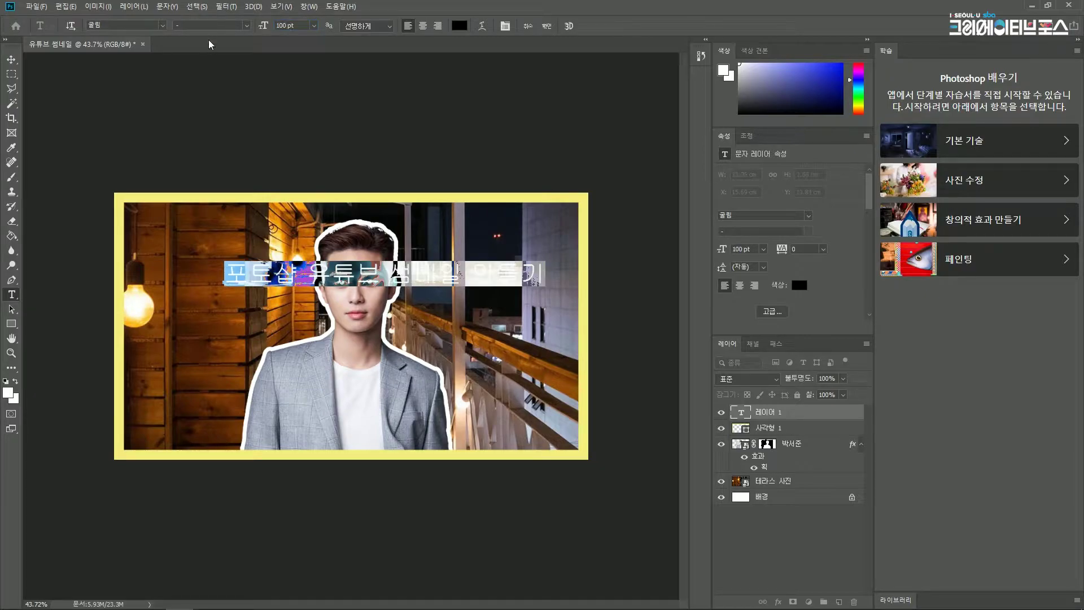
Change the title's font to 에스코어 드림 in the 9 Black weight.
{"action": "left_click", "coordinate": [162, 26]}
{"action": "scroll", "coordinate": [135, 181], "scroll_direction": "down", "scroll_amount": 5}
{"action": "left_click", "coordinate": [135, 182]}
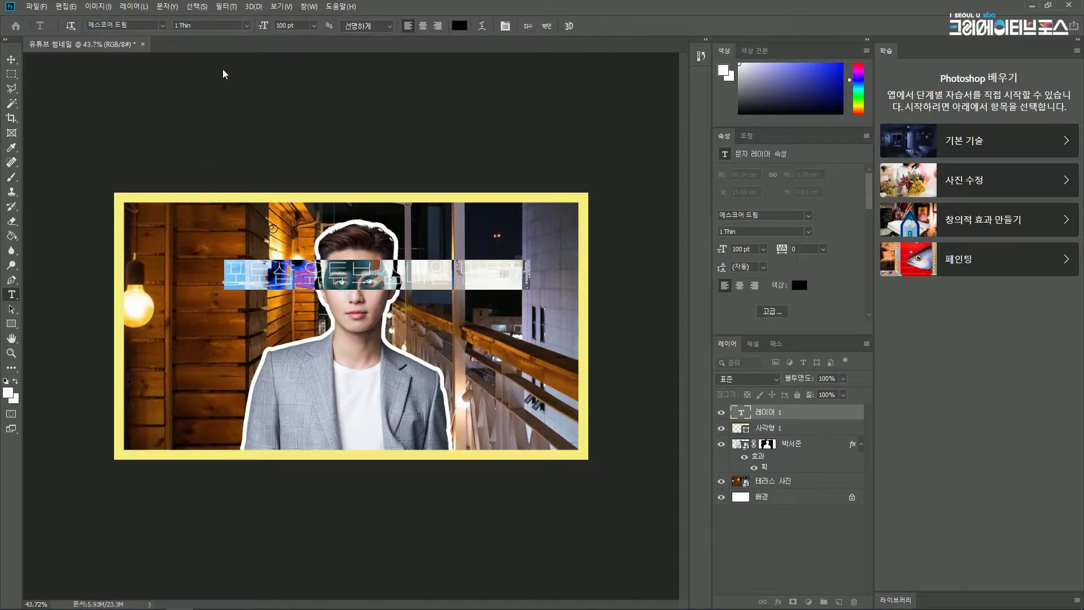
{"action": "left_click", "coordinate": [247, 27]}
{"action": "left_click", "coordinate": [227, 122]}
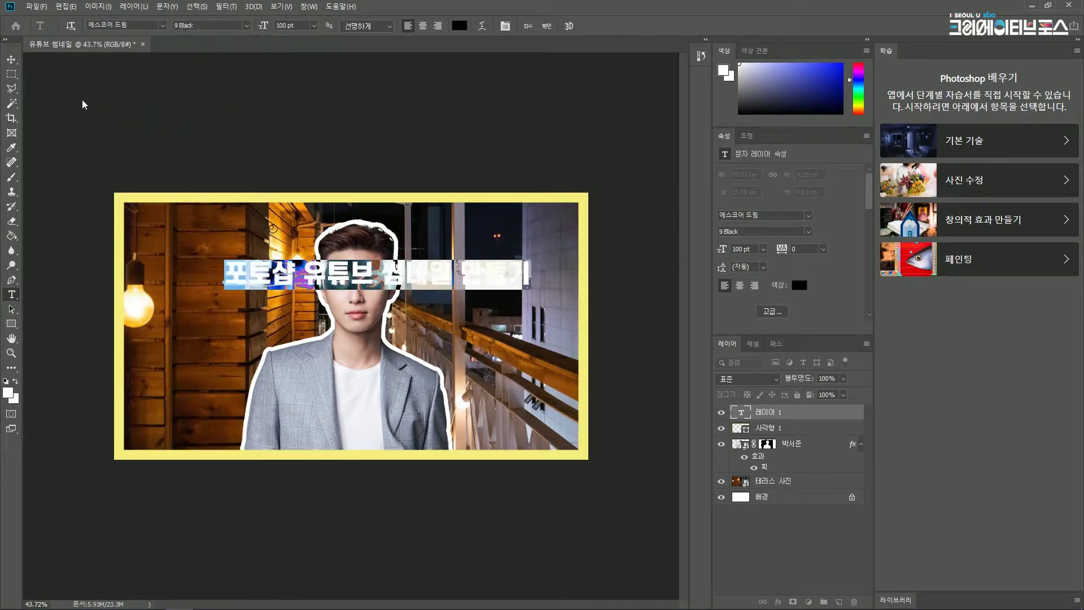
Place the title near the photo's lower-left corner, at about X 4.12 cm and Y 30.33 cm, and recolour it white.
{"action": "left_click", "coordinate": [11, 60]}
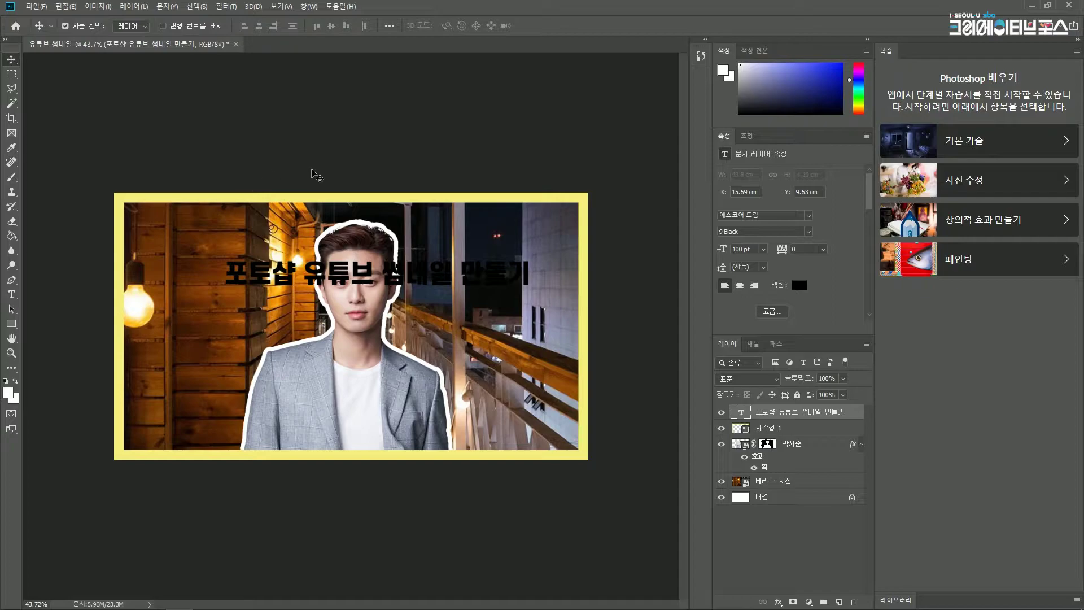
{"action": "left_click_drag", "start_coordinate": [319, 285], "coordinate": [245, 416]}
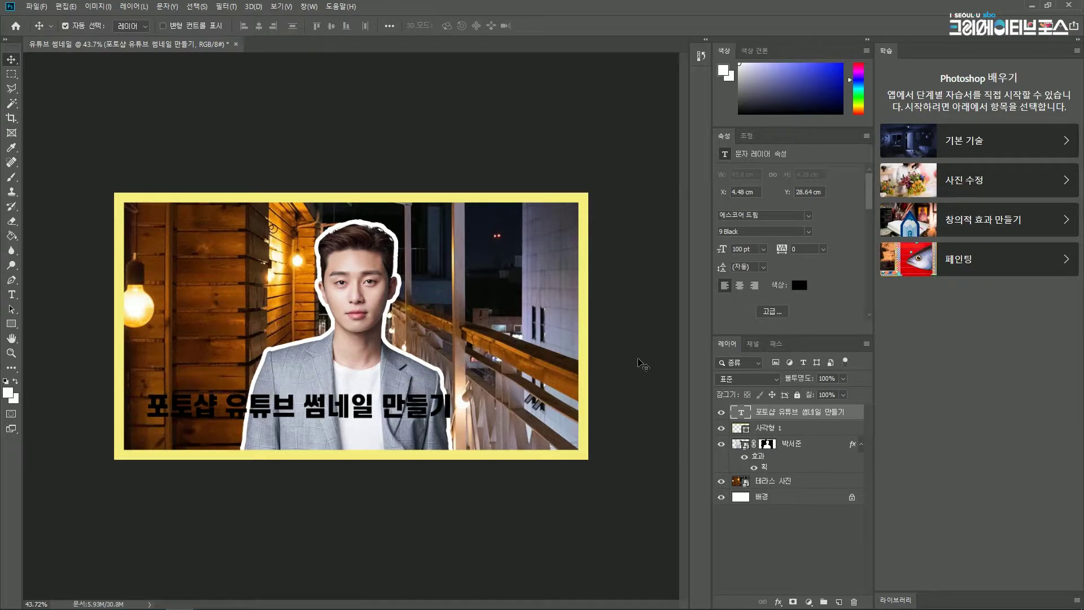
{"action": "left_click", "coordinate": [800, 286]}
{"action": "left_click_drag", "start_coordinate": [784, 282], "coordinate": [633, 213]}
{"action": "key", "text": "Return"}
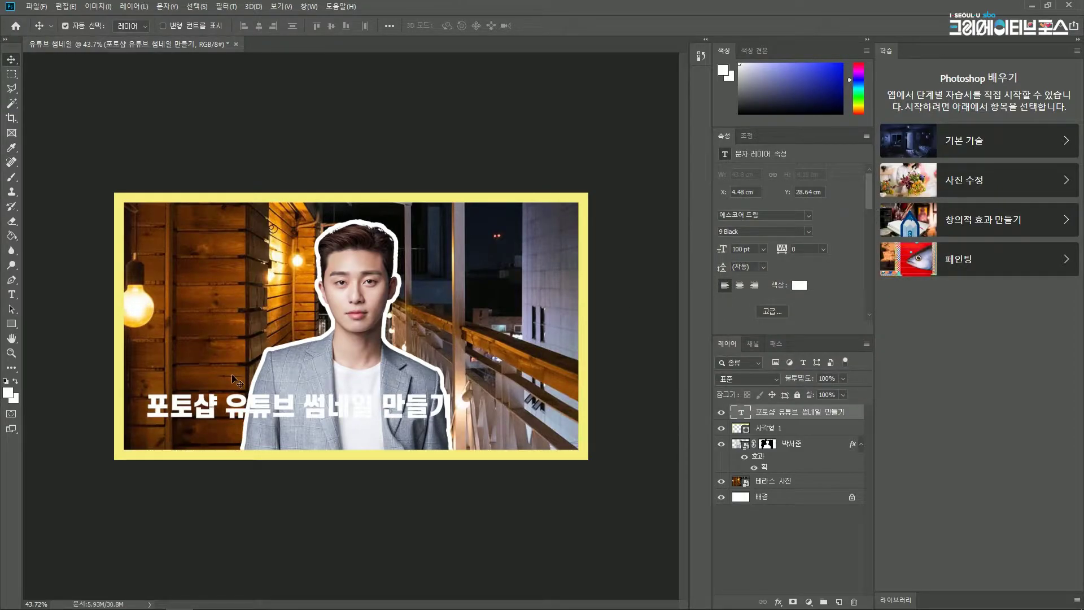
{"action": "mouse_move", "coordinate": [214, 396]}
{"action": "left_mouse_down"}
{"action": "mouse_move", "coordinate": [184, 255]}
{"action": "mouse_move", "coordinate": [213, 224]}
{"action": "mouse_move", "coordinate": [212, 409]}
{"action": "left_mouse_up"}
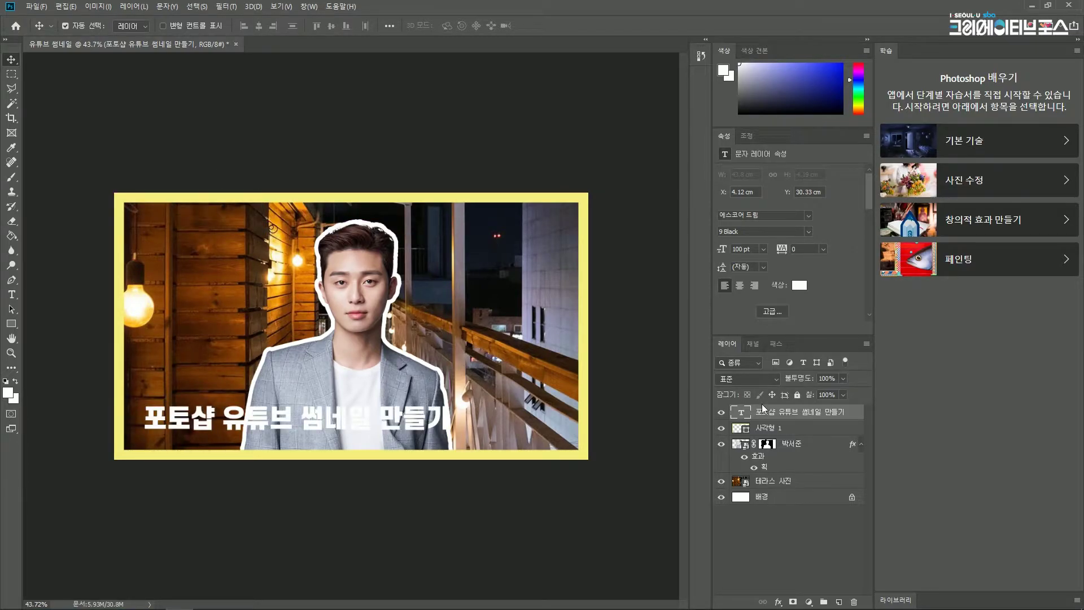
Add a black stroke layer style around the title text.
{"action": "double_click", "coordinate": [848, 419]}
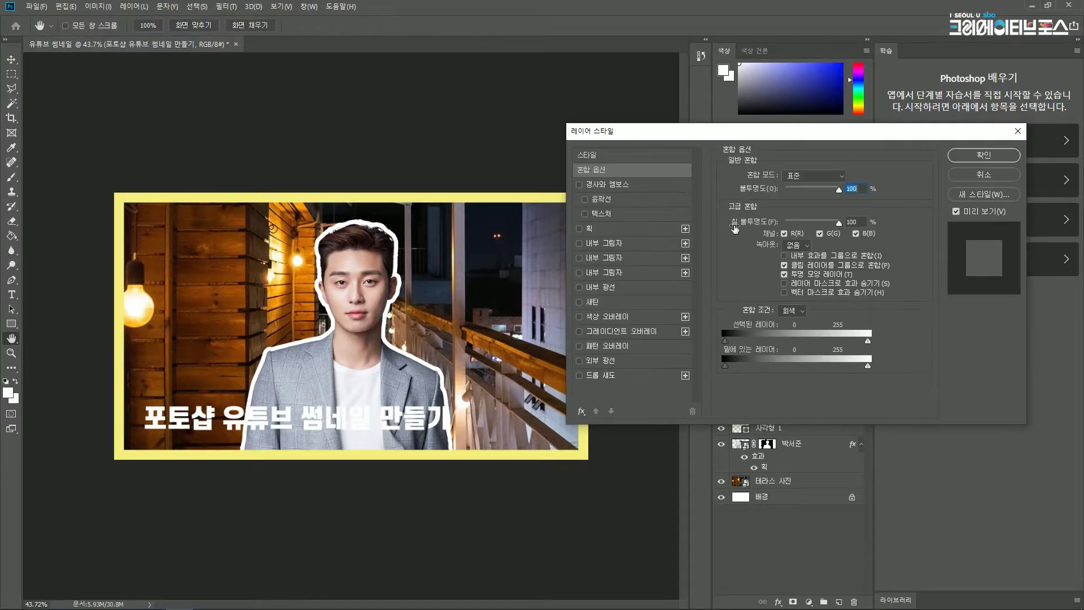
{"action": "left_click_drag", "start_coordinate": [778, 136], "coordinate": [686, 143]}
{"action": "left_click", "coordinate": [501, 237]}
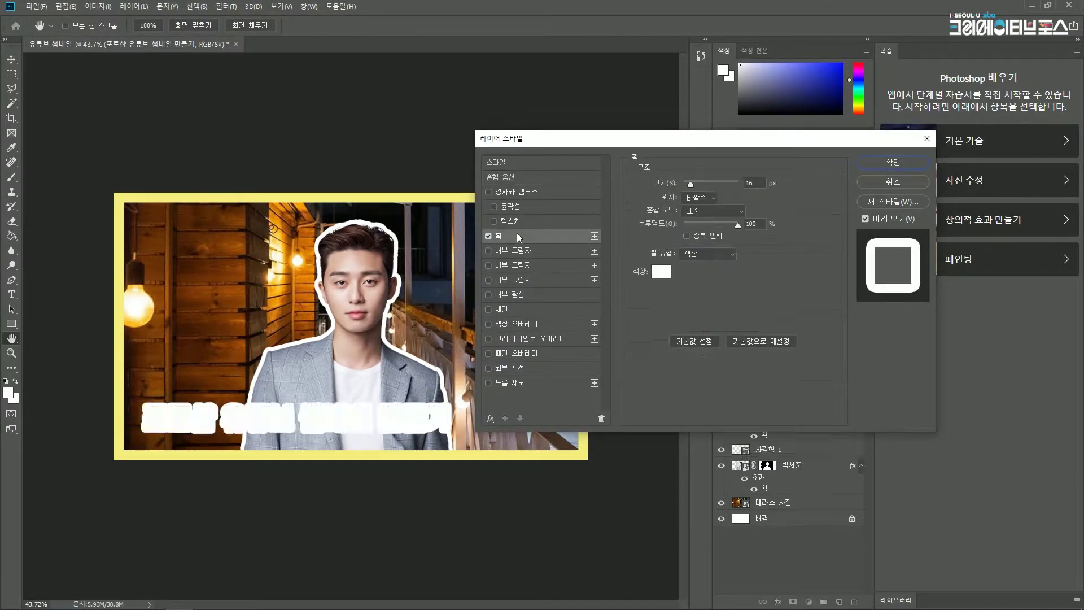
{"action": "left_click", "coordinate": [664, 276]}
{"action": "left_click_drag", "start_coordinate": [730, 255], "coordinate": [806, 372]}
{"action": "key", "text": "Return"}
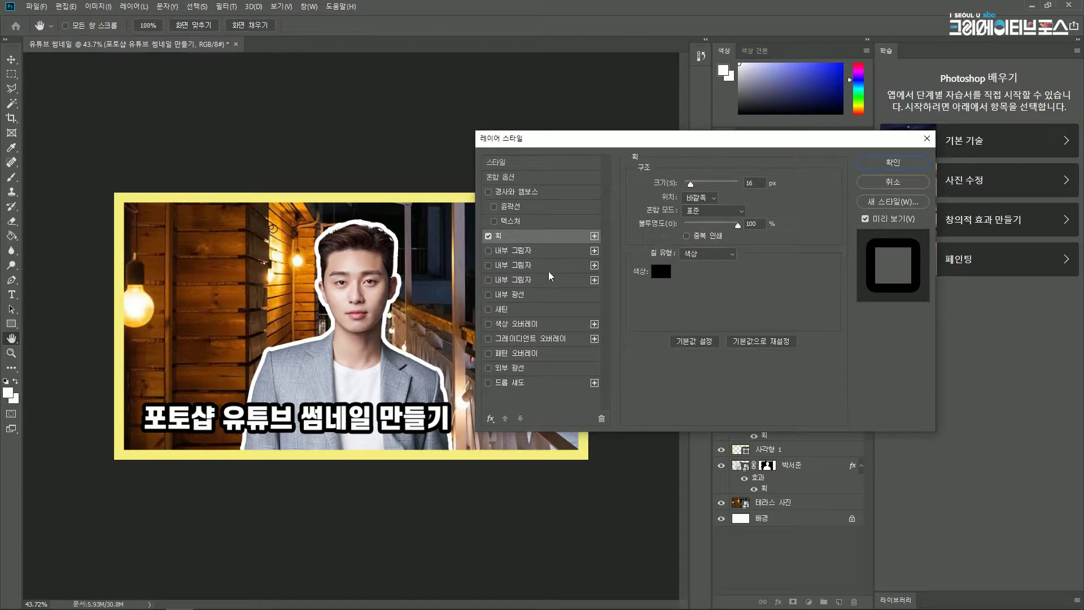
Enable the drop shadow and gradient overlay effects on the title text.
{"action": "left_click", "coordinate": [514, 383]}
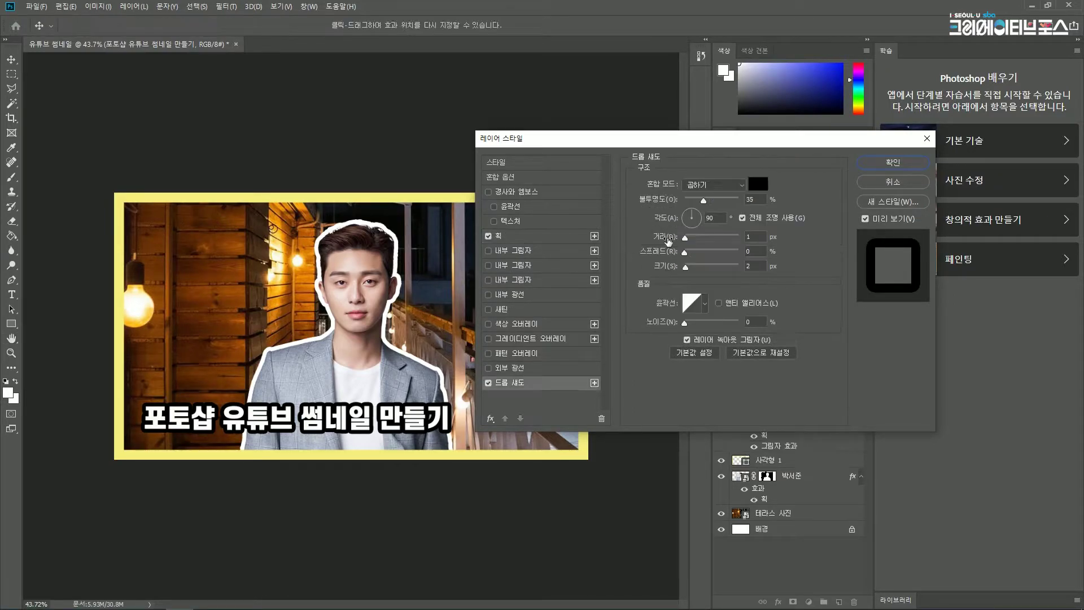
{"action": "left_click", "coordinate": [515, 339]}
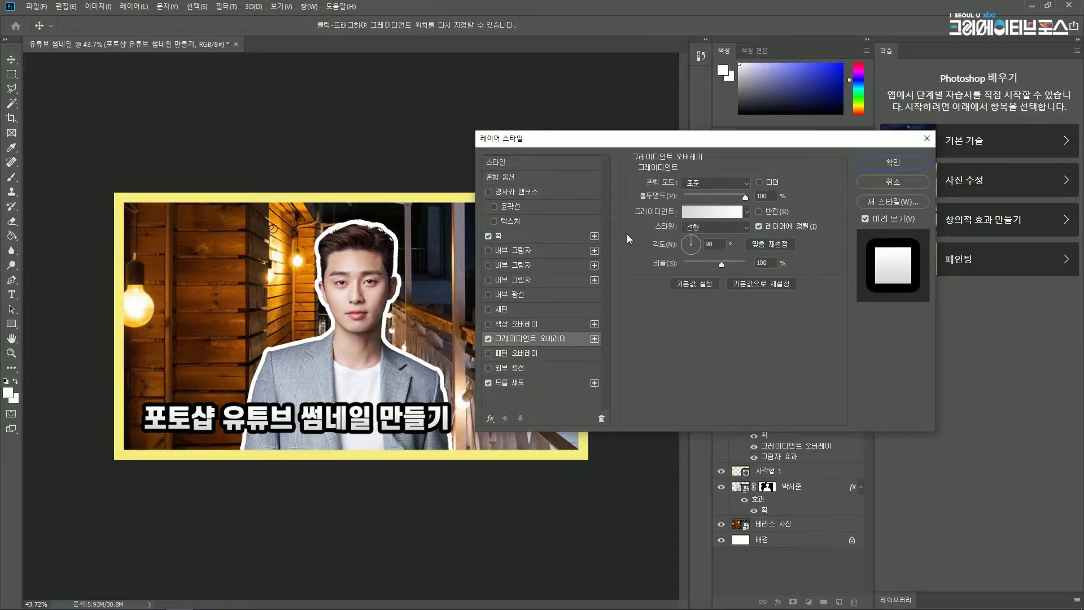
Reduce the title's stroke size to 6 px, leaving the texture effect off.
{"action": "left_click", "coordinate": [518, 226]}
{"action": "left_click", "coordinate": [516, 237]}
{"action": "left_click", "coordinate": [495, 222]}
{"action": "left_click_drag", "start_coordinate": [761, 182], "coordinate": [710, 183]}
{"action": "type", "text": "10"}
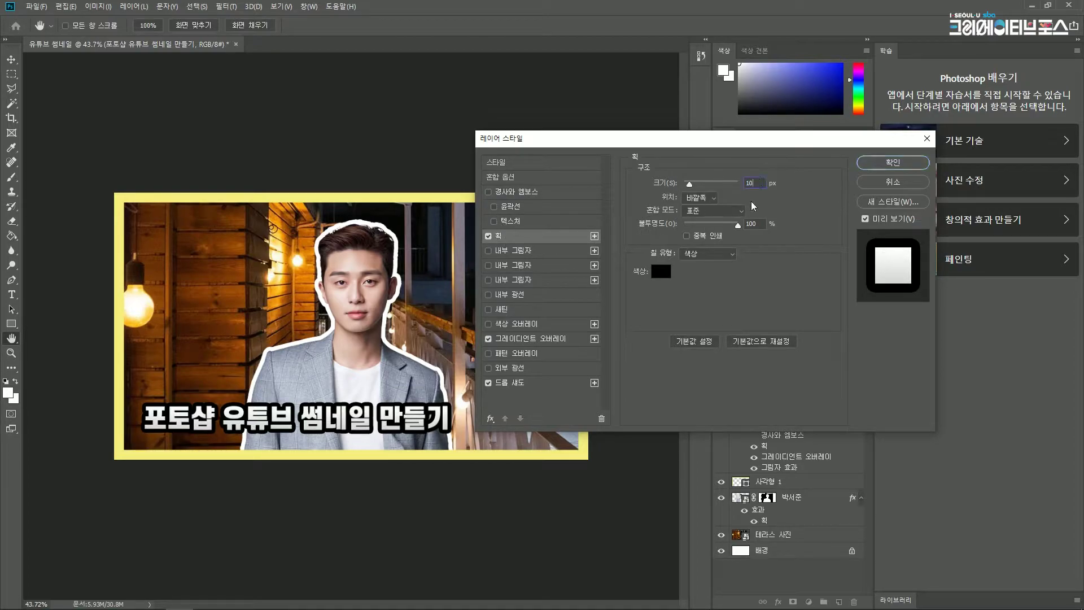
{"action": "type", "text": "4"}
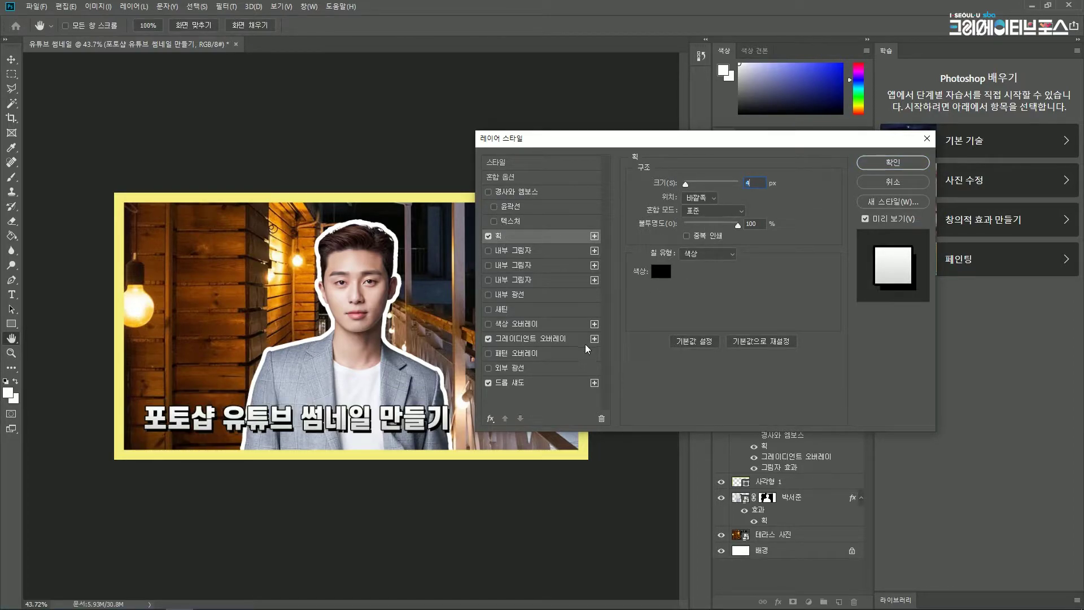
{"action": "type", "text": "6"}
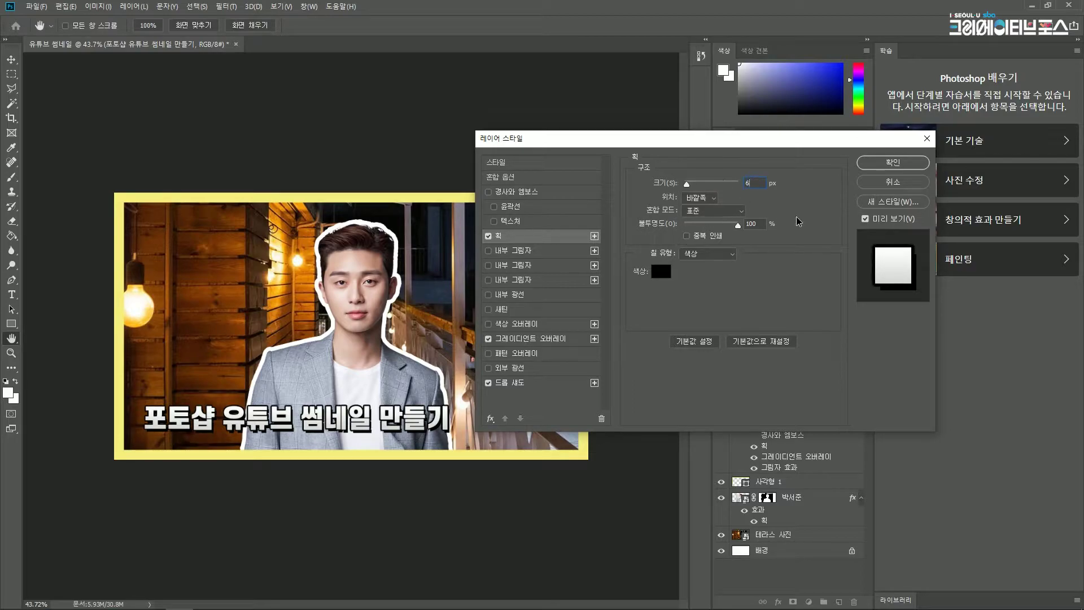
{"action": "left_click", "coordinate": [518, 235]}
Set the gradient overlay's start colour to white (ffffff) and its end colour to the frame's pale yellow (f5ee7e).
{"action": "left_click", "coordinate": [518, 339]}
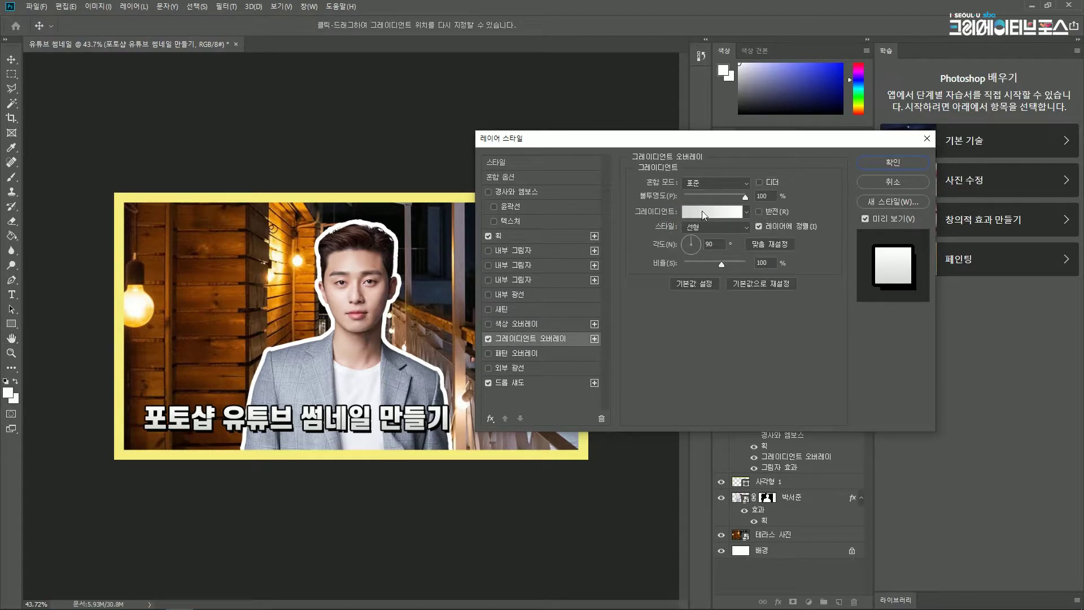
{"action": "left_click", "coordinate": [702, 211]}
{"action": "double_click", "coordinate": [420, 303]}
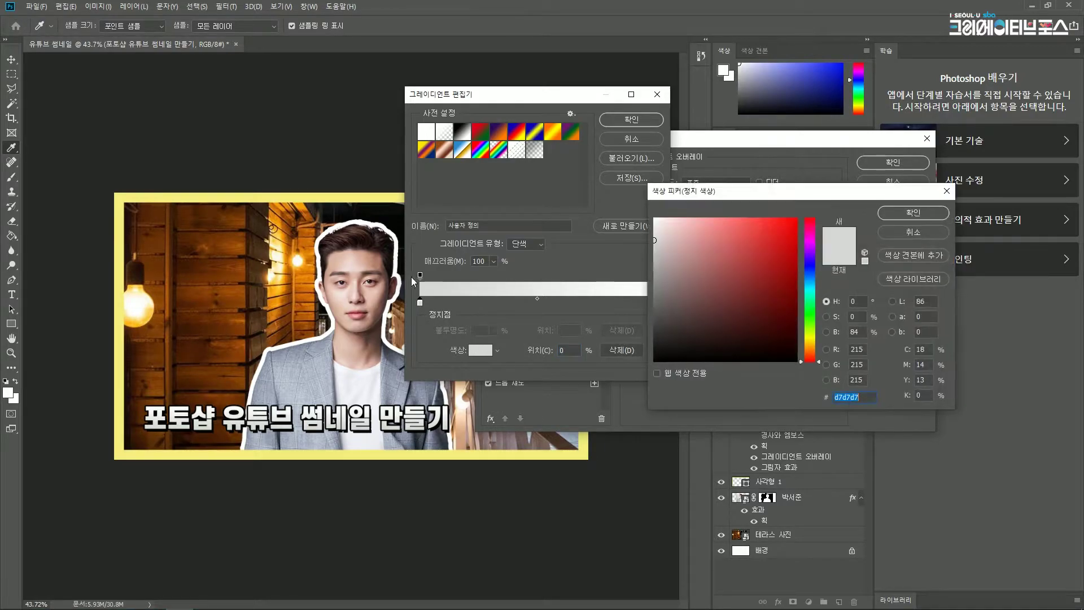
{"action": "type", "text": "ffffff"}
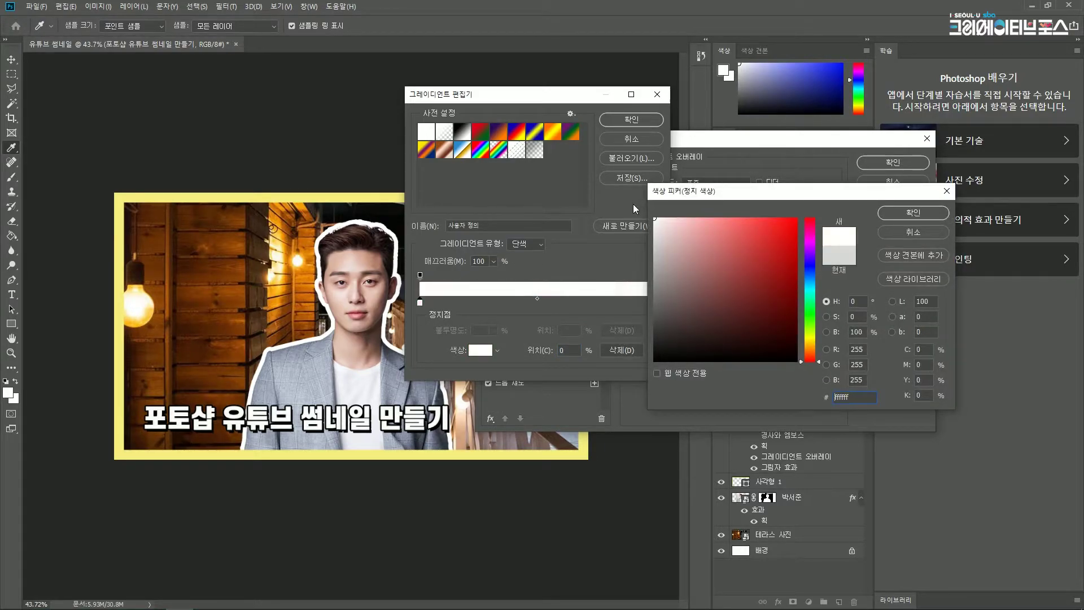
{"action": "key", "text": "Return"}
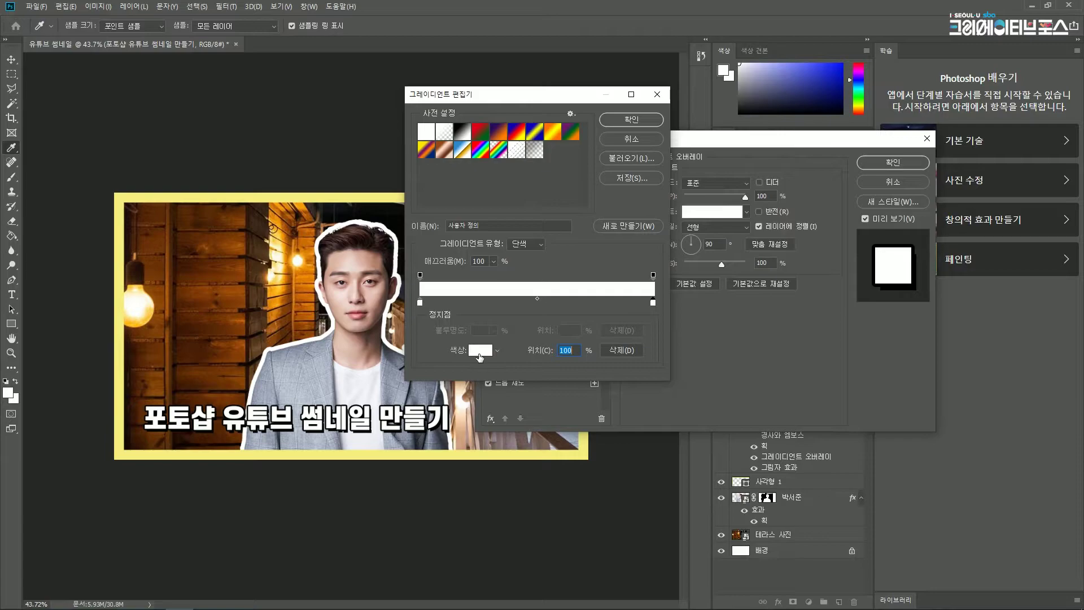
{"action": "left_click", "coordinate": [479, 354]}
{"action": "left_click", "coordinate": [353, 196]}
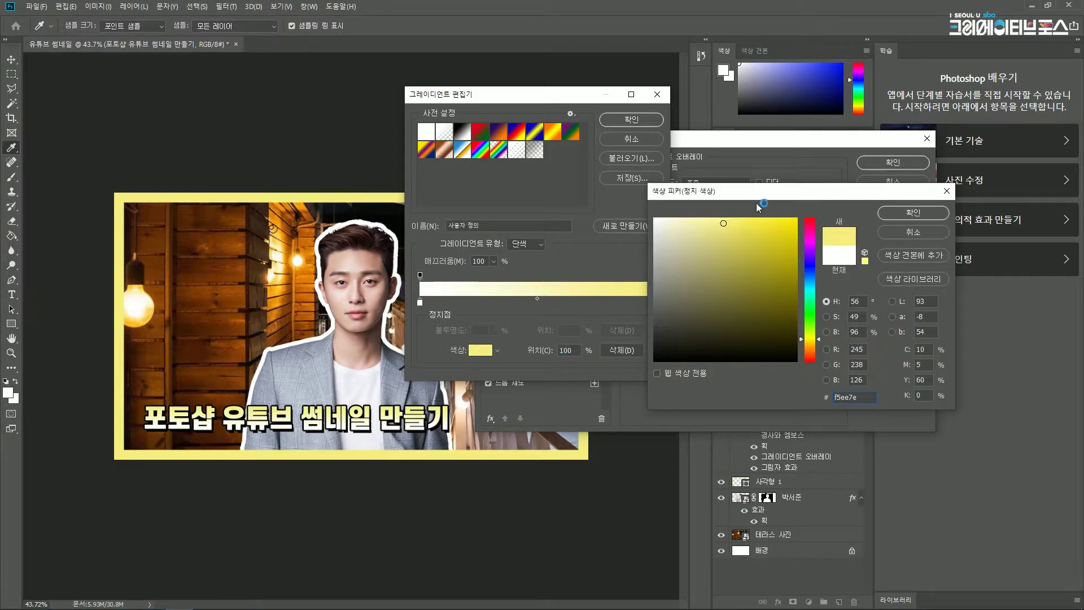
{"action": "left_click", "coordinate": [896, 213]}
Move the midpoint between the gradient's white and yellow stops to 15% and apply the gradient.
{"action": "left_click_drag", "start_coordinate": [498, 303], "coordinate": [464, 303]}
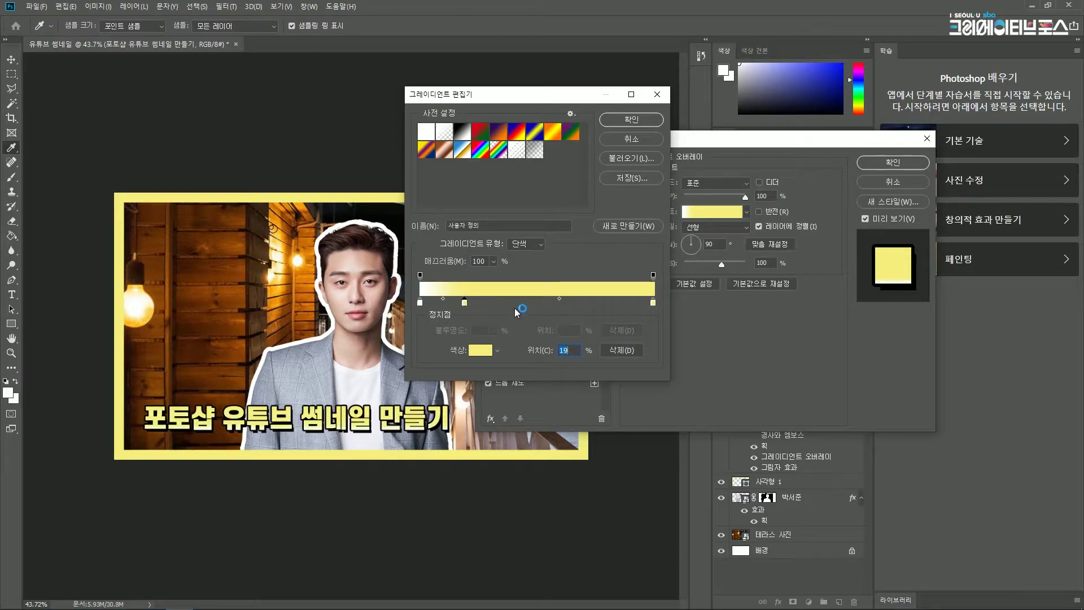
{"action": "key", "text": "ctrl+z"}
{"action": "left_click_drag", "start_coordinate": [536, 299], "coordinate": [455, 298]}
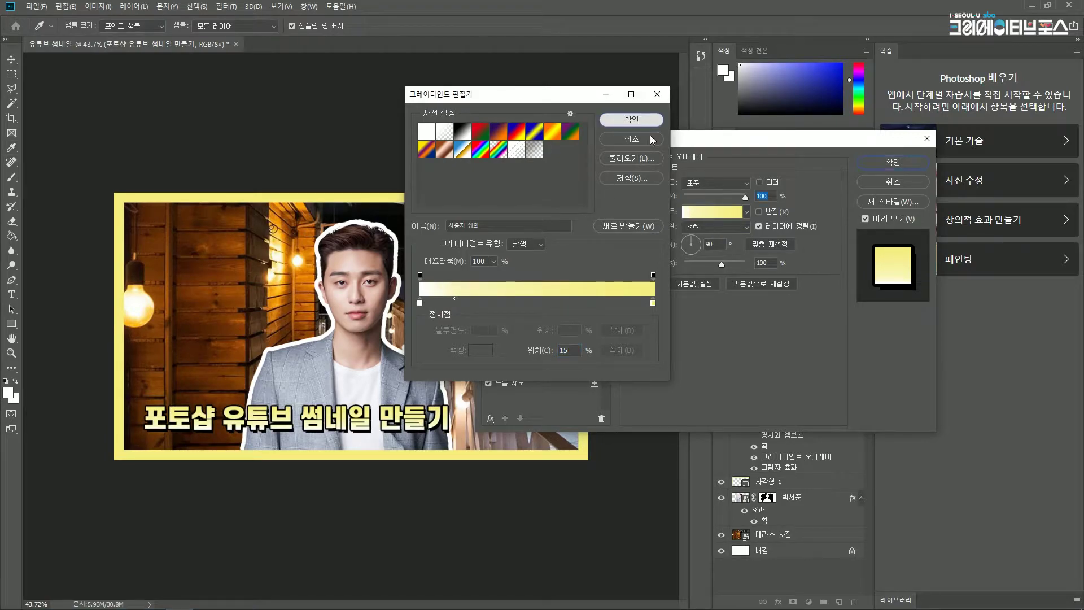
{"action": "left_click", "coordinate": [631, 119]}
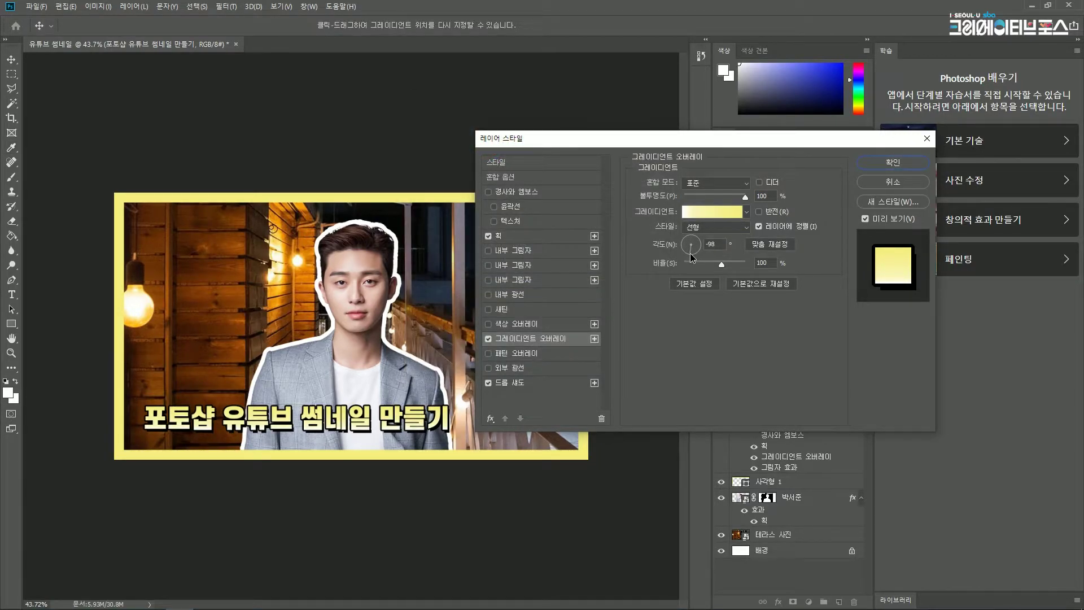
Set the gradient overlay's angle to -90° and move the midpoint between its colour stops to 40%.
{"action": "left_click", "coordinate": [691, 254]}
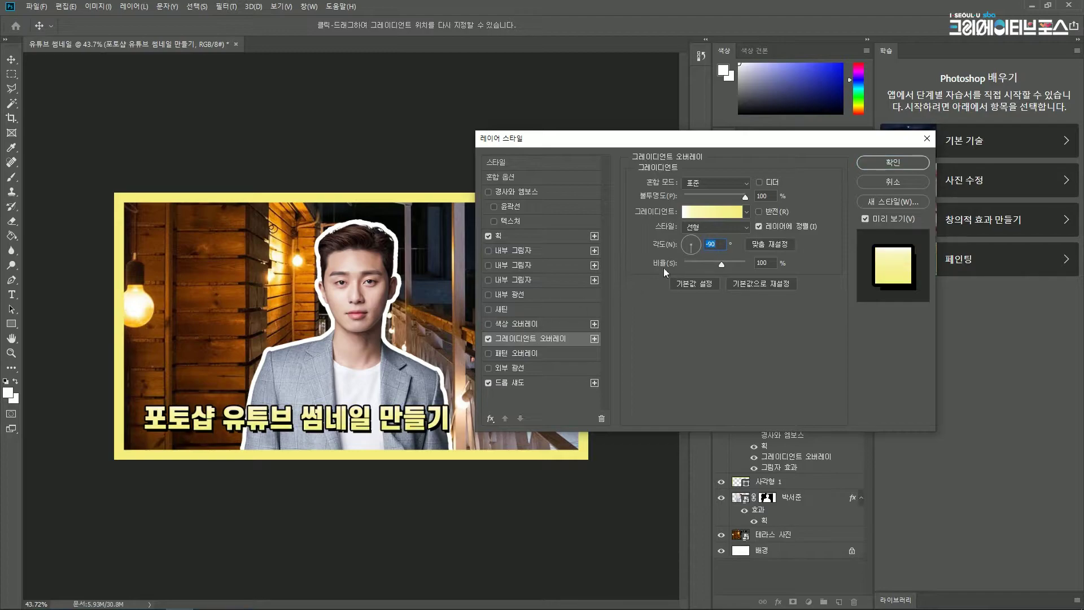
{"action": "left_click", "coordinate": [710, 213]}
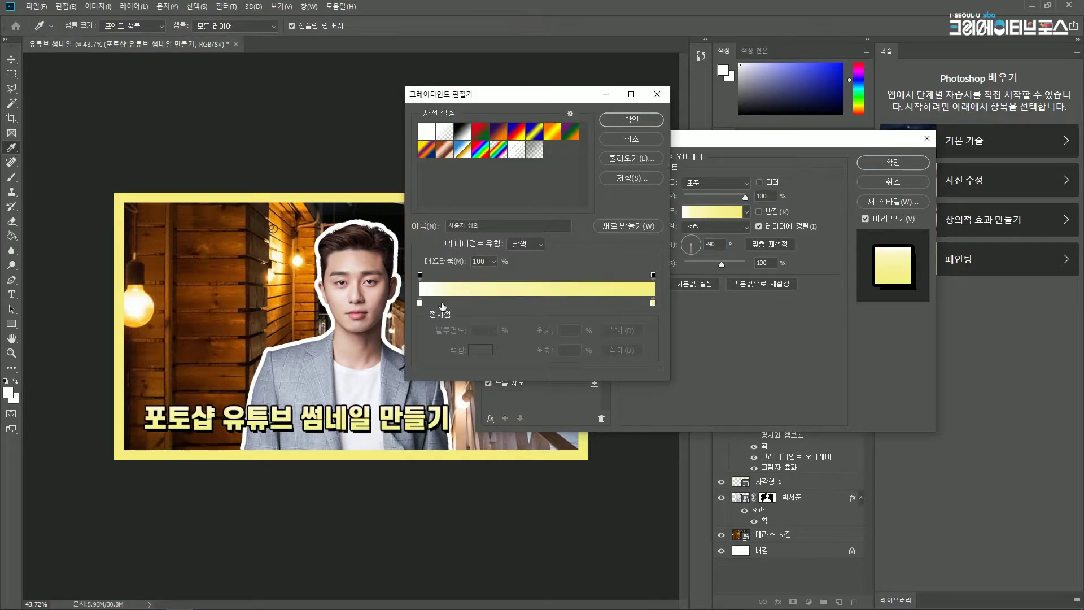
{"action": "left_click", "coordinate": [420, 304]}
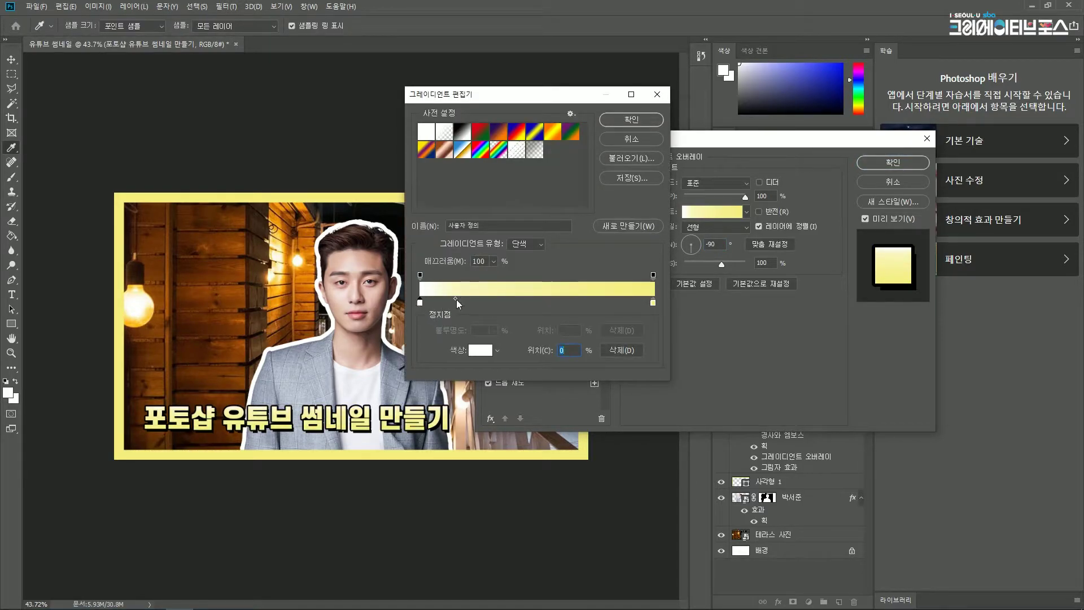
{"action": "left_click_drag", "start_coordinate": [456, 299], "coordinate": [513, 299]}
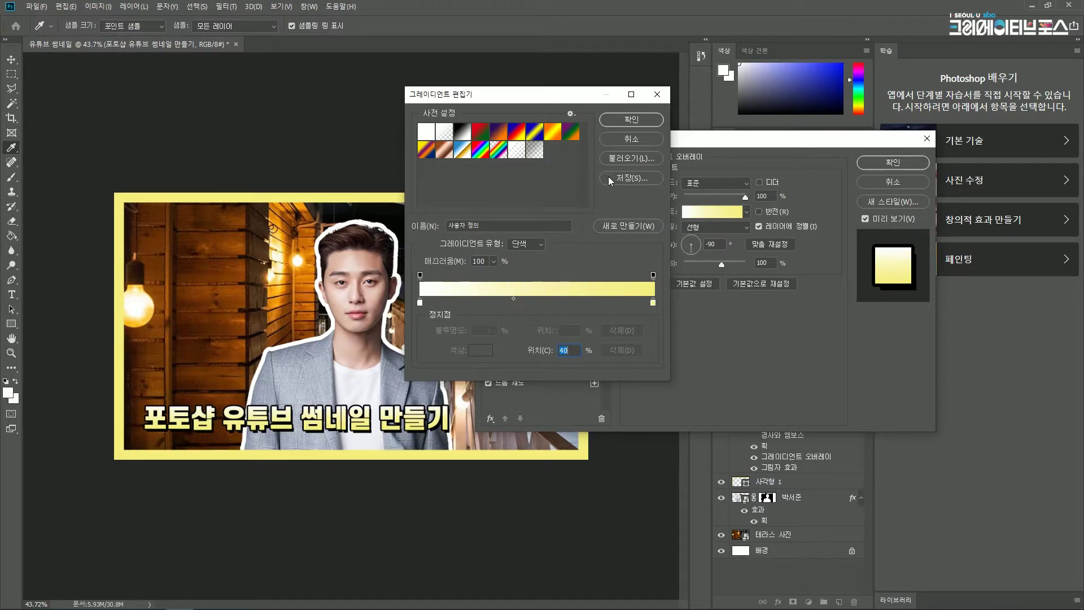
{"action": "left_click", "coordinate": [630, 120]}
Lower the gradient overlay's opacity to 60% and apply the layer styles to the title.
{"action": "left_click_drag", "start_coordinate": [743, 197], "coordinate": [722, 193]}
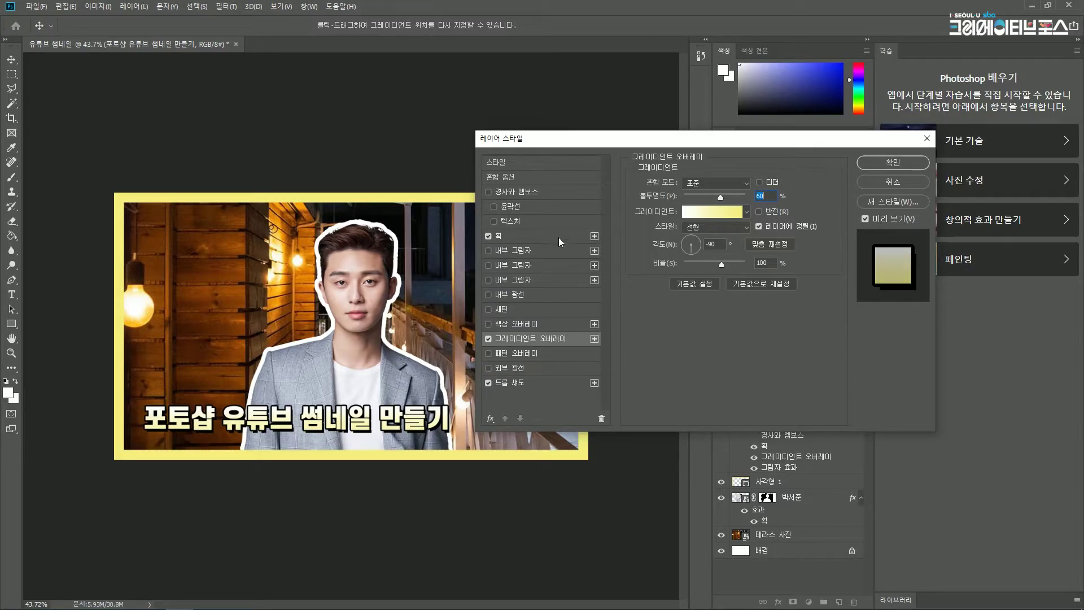
{"action": "left_click", "coordinate": [892, 164]}
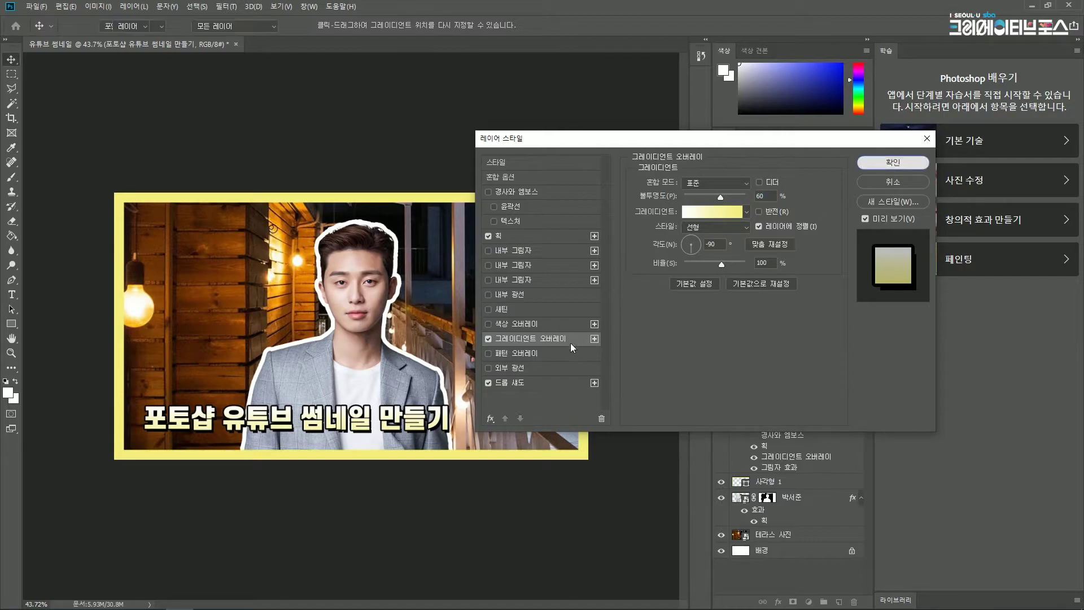
{"action": "left_click", "coordinate": [610, 516]}
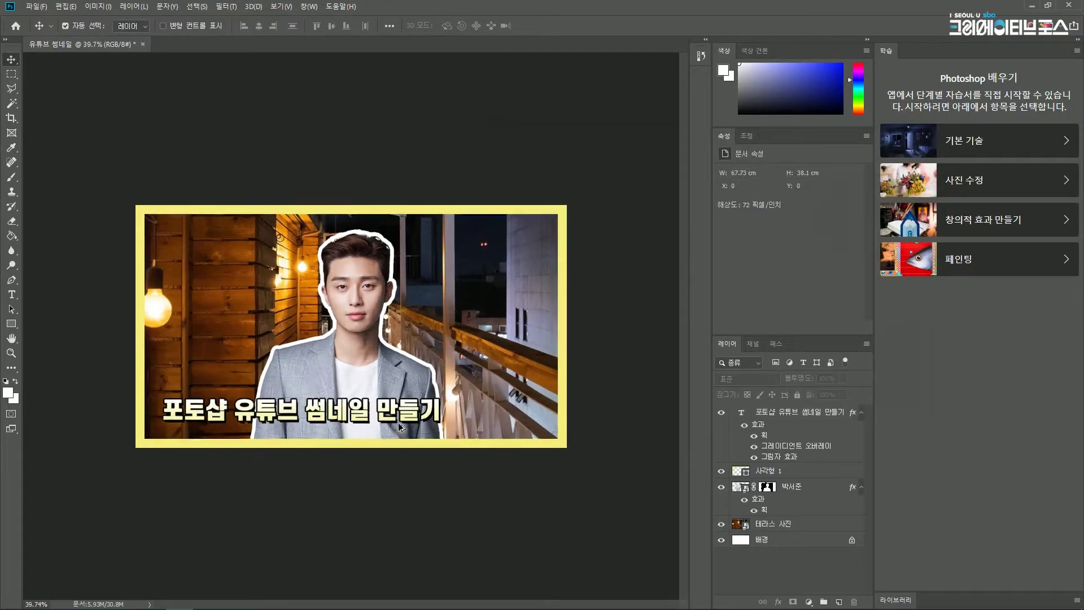
{"action": "scroll", "coordinate": [288, 395], "scroll_direction": "up", "scroll_amount": 5}
{"action": "scroll", "coordinate": [448, 440], "scroll_direction": "down", "scroll_amount": 1}
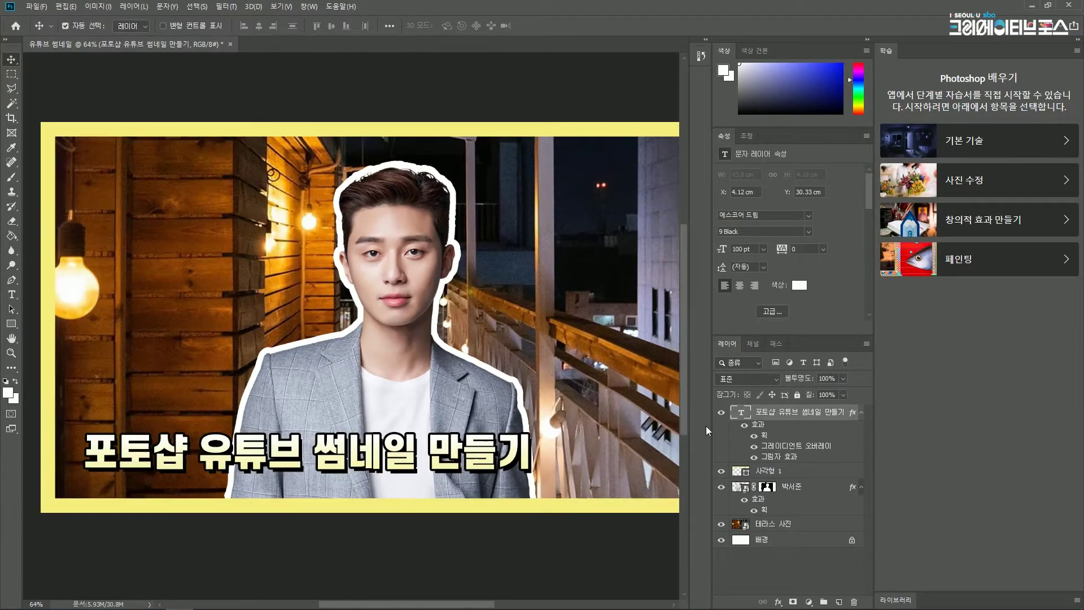
Compare the title with its layer effects hidden and shown, and examine the stroke, shadow and gradient on the letters up close.
{"action": "left_click", "coordinate": [745, 425]}
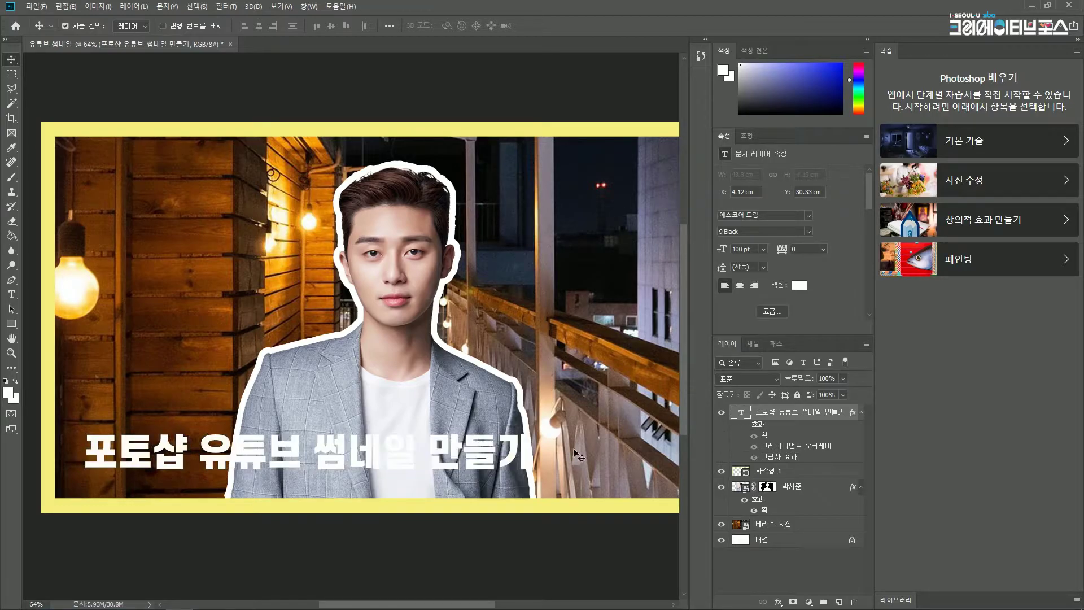
{"action": "mouse_move", "coordinate": [227, 455]}
{"action": "left_mouse_down"}
{"action": "mouse_move", "coordinate": [226, 417]}
{"action": "mouse_move", "coordinate": [257, 378]}
{"action": "mouse_move", "coordinate": [257, 394]}
{"action": "mouse_move", "coordinate": [249, 318]}
{"action": "mouse_move", "coordinate": [258, 375]}
{"action": "mouse_move", "coordinate": [245, 383]}
{"action": "mouse_move", "coordinate": [234, 464]}
{"action": "left_mouse_up"}
{"action": "left_click", "coordinate": [744, 425]}
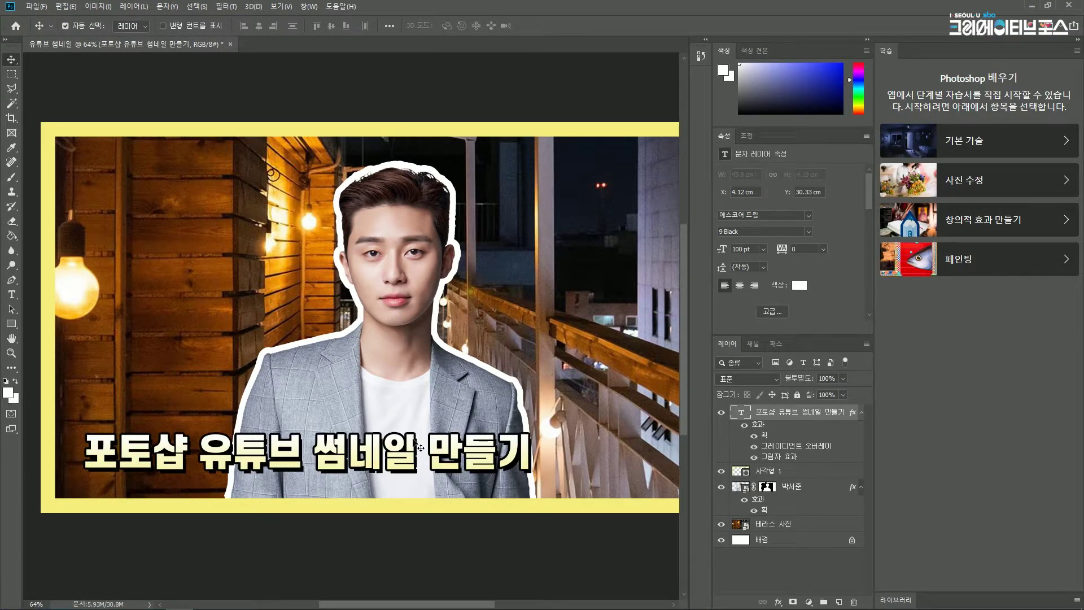
{"action": "scroll", "coordinate": [413, 440], "scroll_direction": "up", "scroll_amount": 5}
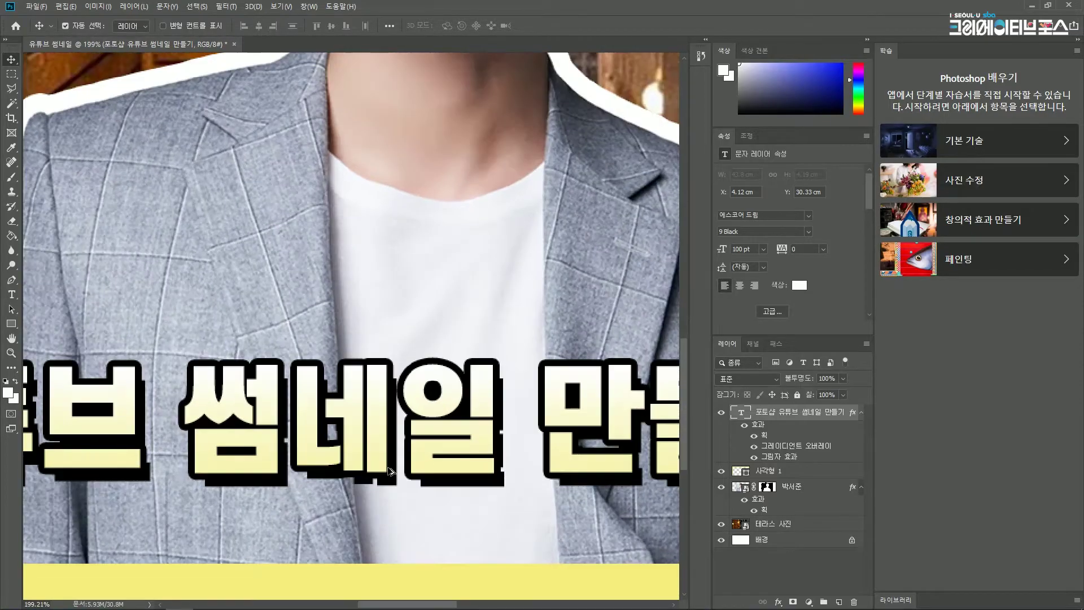
{"action": "scroll", "coordinate": [389, 468], "scroll_direction": "up", "scroll_amount": 1}
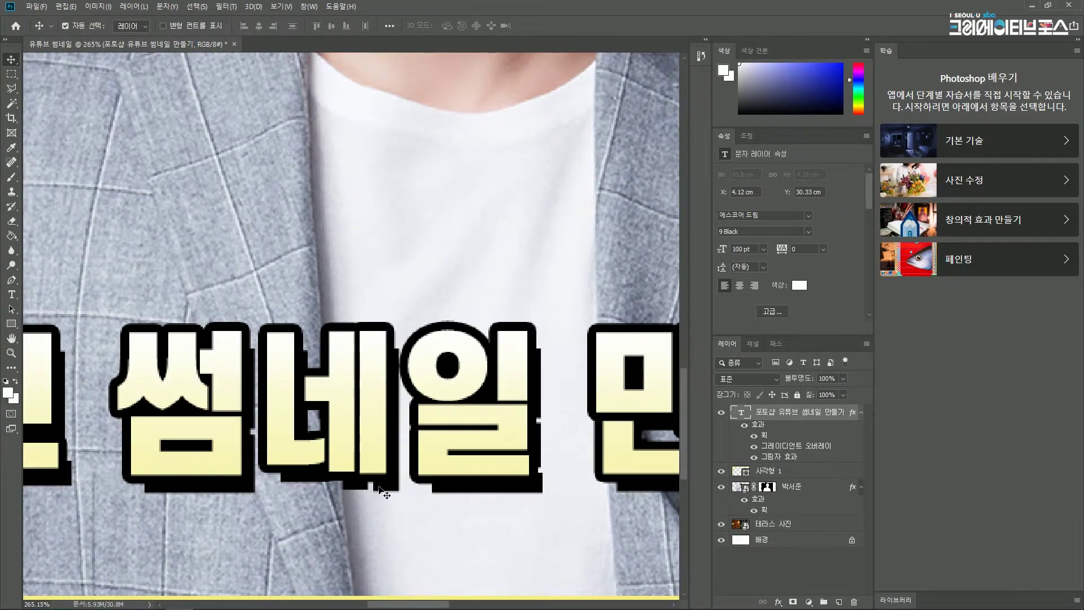
{"action": "scroll", "coordinate": [405, 464], "scroll_direction": "down", "scroll_amount": 1}
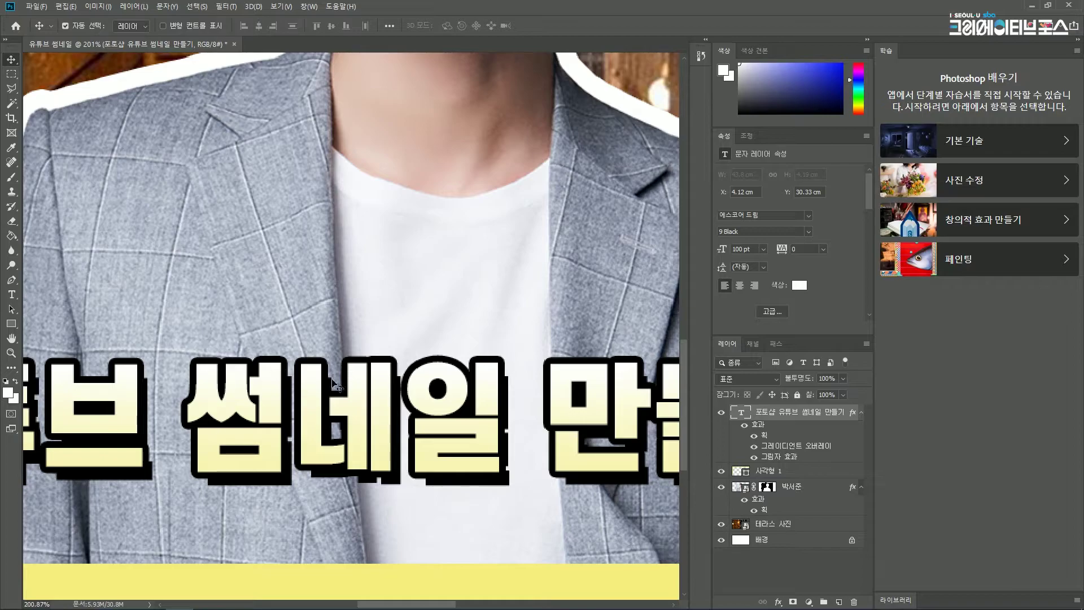
{"action": "scroll", "coordinate": [381, 428], "scroll_direction": "down", "scroll_amount": 2}
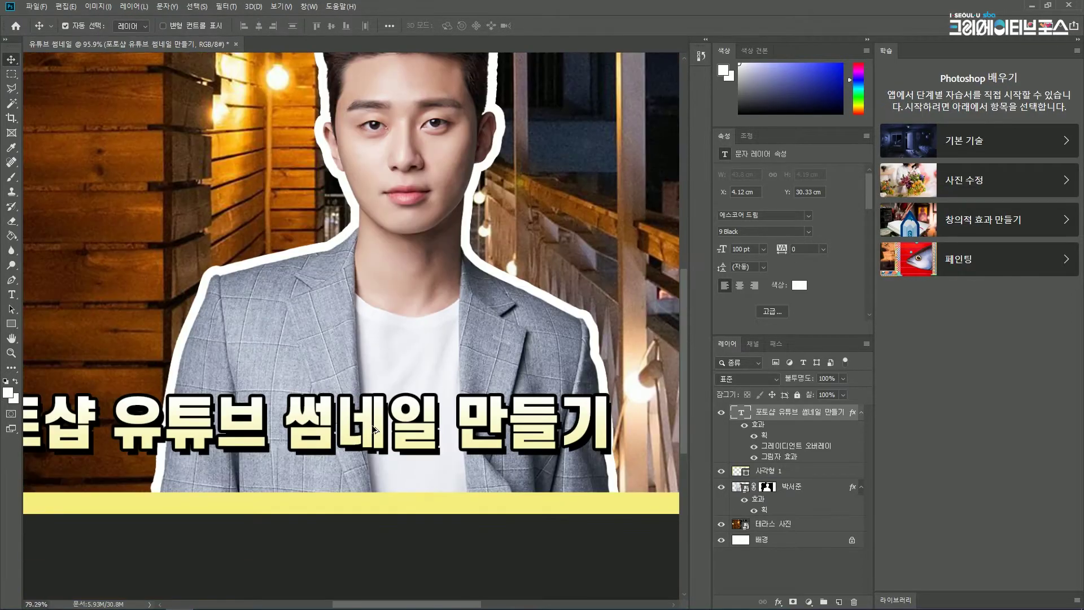
{"action": "scroll", "coordinate": [375, 429], "scroll_direction": "down", "scroll_amount": 2}
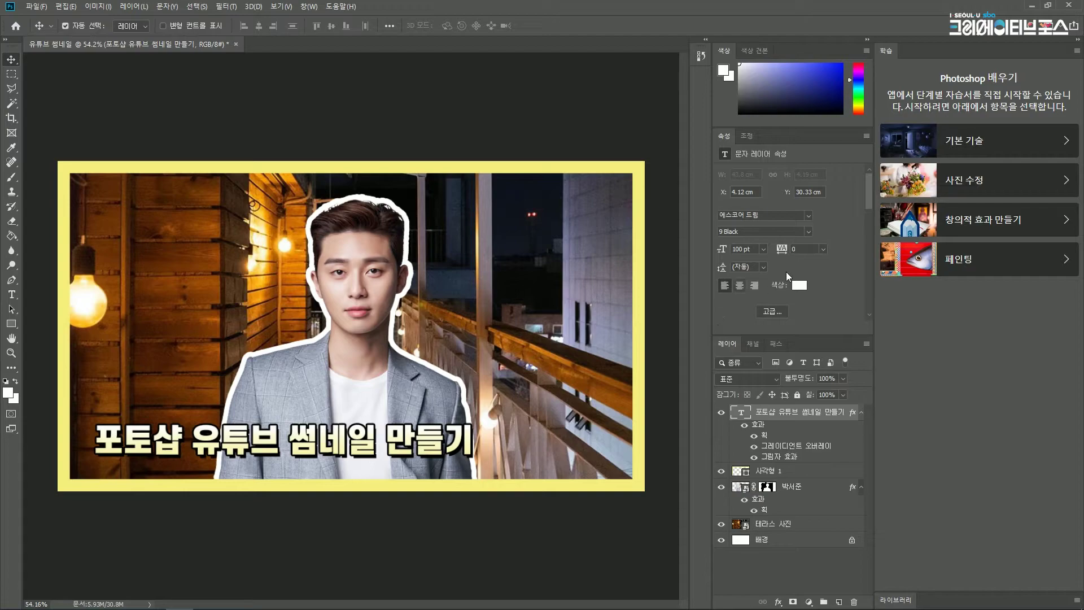
Tighten the title text's tracking to -25 and set its horizontal scale to 95%.
{"action": "left_click", "coordinate": [823, 250]}
{"action": "left_click", "coordinate": [812, 290]}
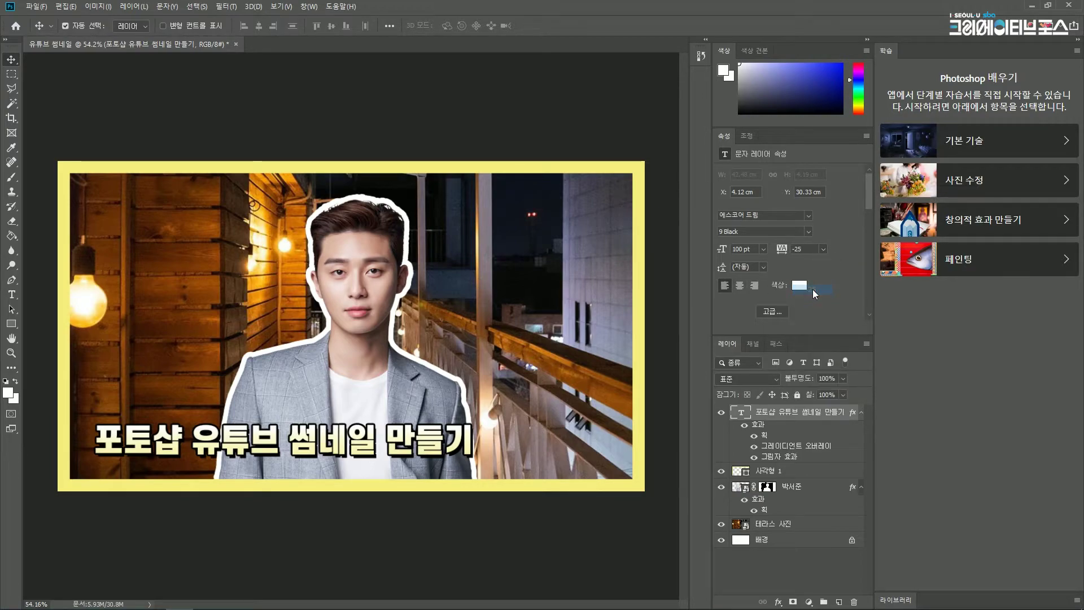
{"action": "key", "text": "t"}
{"action": "left_click", "coordinate": [505, 26]}
{"action": "left_click", "coordinate": [652, 146]}
{"action": "type", "text": "95"}
{"action": "key", "text": "Return"}
Set the title text's font size to 130 pt.
{"action": "left_click", "coordinate": [614, 111]}
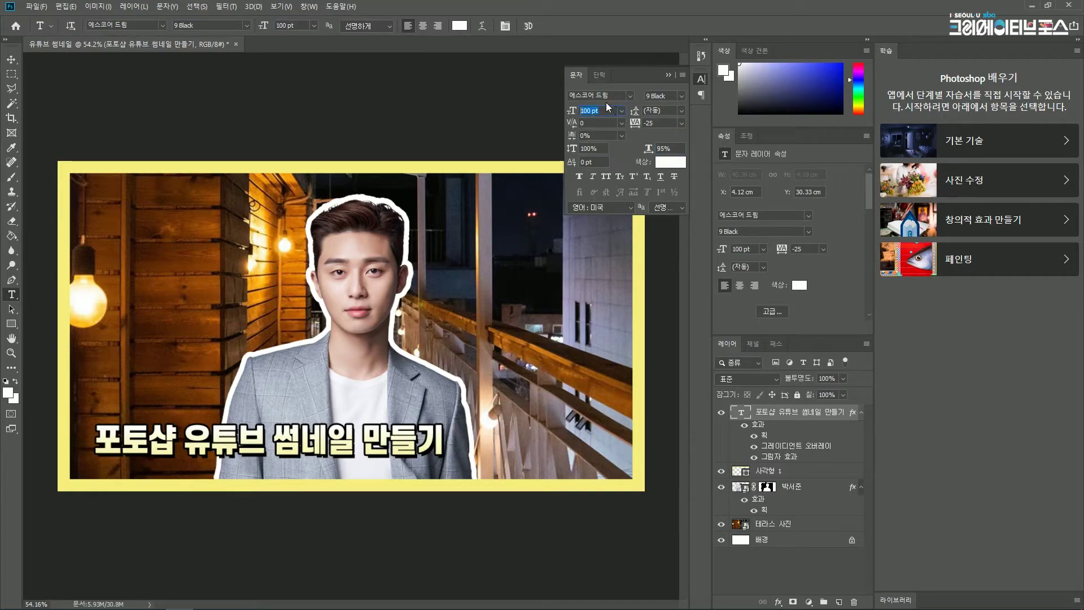
{"action": "type", "text": "130"}
{"action": "key", "text": "Return"}
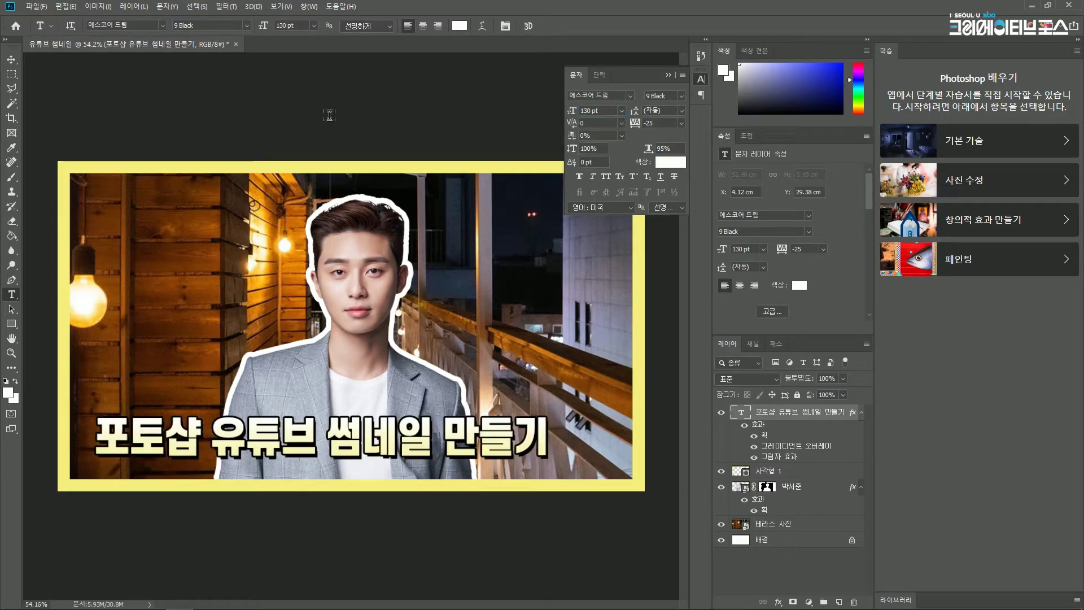
{"action": "left_click", "coordinate": [12, 60]}
Colour only the words "유튜브 썸네일" in the title bright cyan.
{"action": "double_click", "coordinate": [741, 412]}
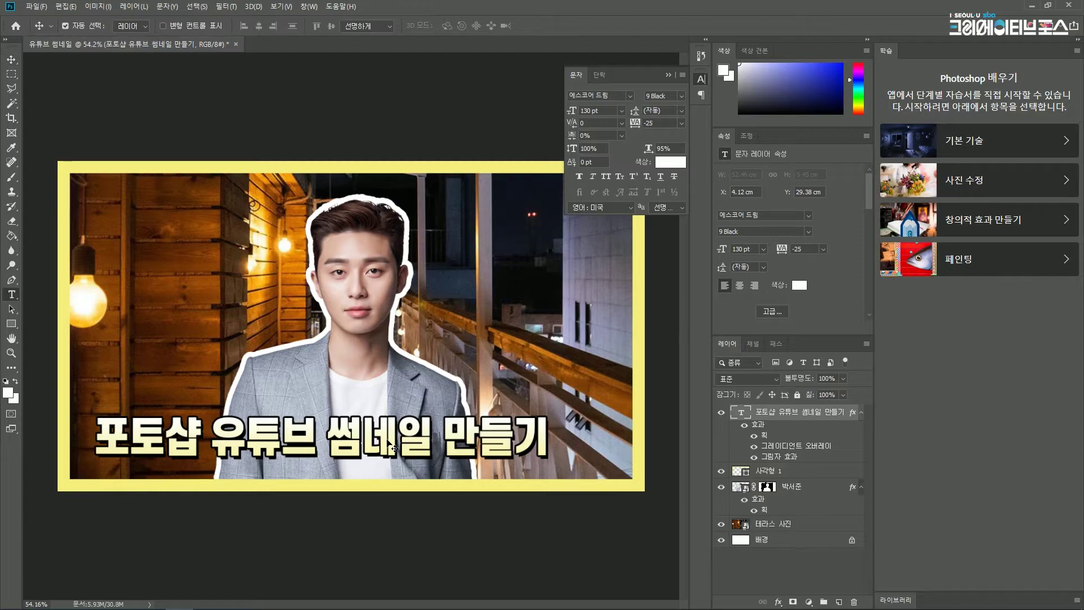
{"action": "left_click", "coordinate": [328, 437]}
{"action": "left_click_drag", "start_coordinate": [215, 434], "coordinate": [434, 437]}
{"action": "left_click", "coordinate": [670, 162]}
{"action": "left_click", "coordinate": [757, 218]}
{"action": "left_click_drag", "start_coordinate": [816, 265], "coordinate": [820, 291]}
{"action": "left_click", "coordinate": [913, 212]}
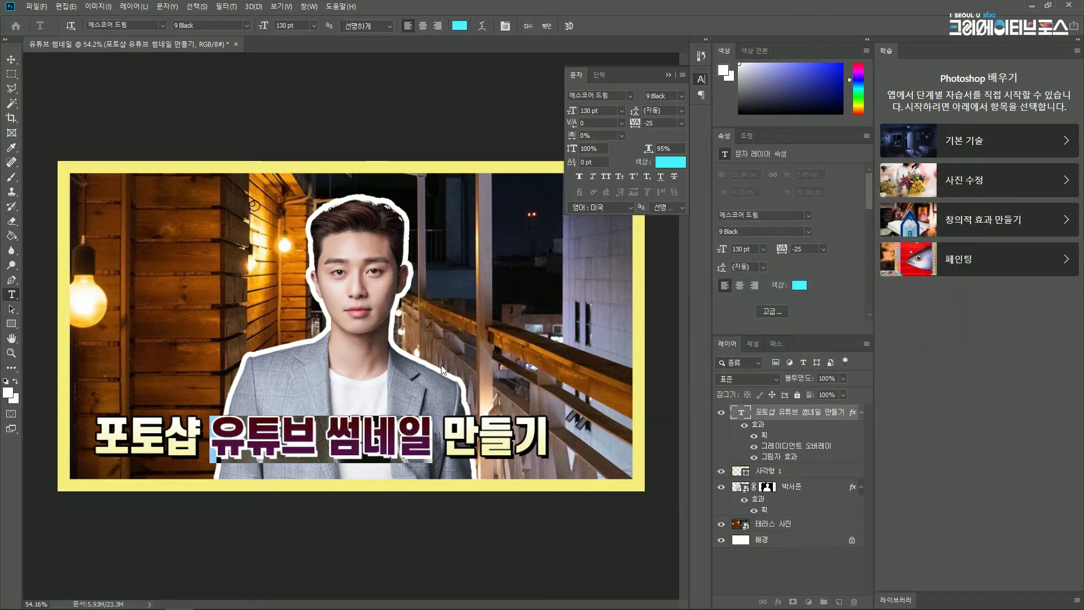
Enlarge the cyan words "유튜브 썸네일" to 140 pt and centre the whole title horizontally in the thumbnail.
{"action": "left_click", "coordinate": [487, 437]}
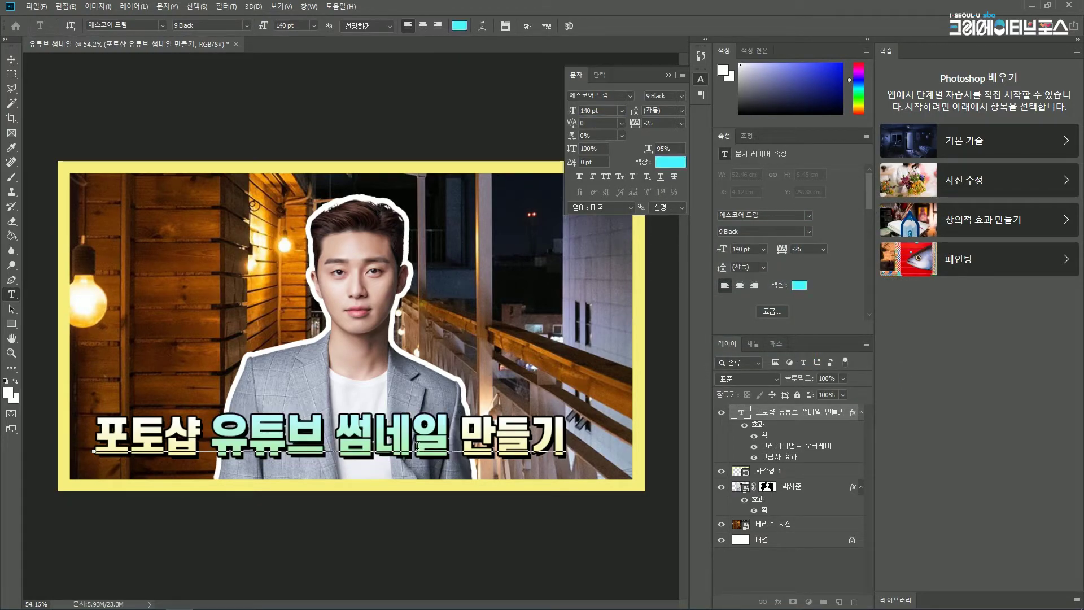
{"action": "key", "text": "ctrl+Return"}
{"action": "key", "text": "v"}
{"action": "left_click_drag", "start_coordinate": [474, 449], "coordinate": [494, 448]}
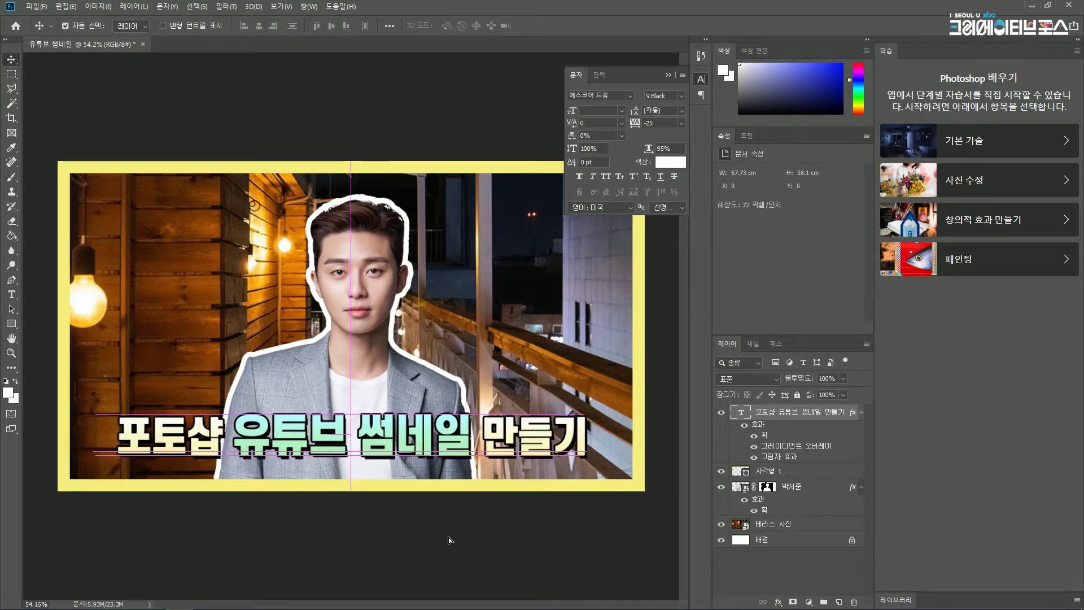
{"action": "left_click", "coordinate": [451, 536]}
{"action": "scroll", "coordinate": [457, 523], "scroll_direction": "down", "scroll_amount": 2}
{"action": "scroll", "coordinate": [356, 421], "scroll_direction": "up", "scroll_amount": 1}
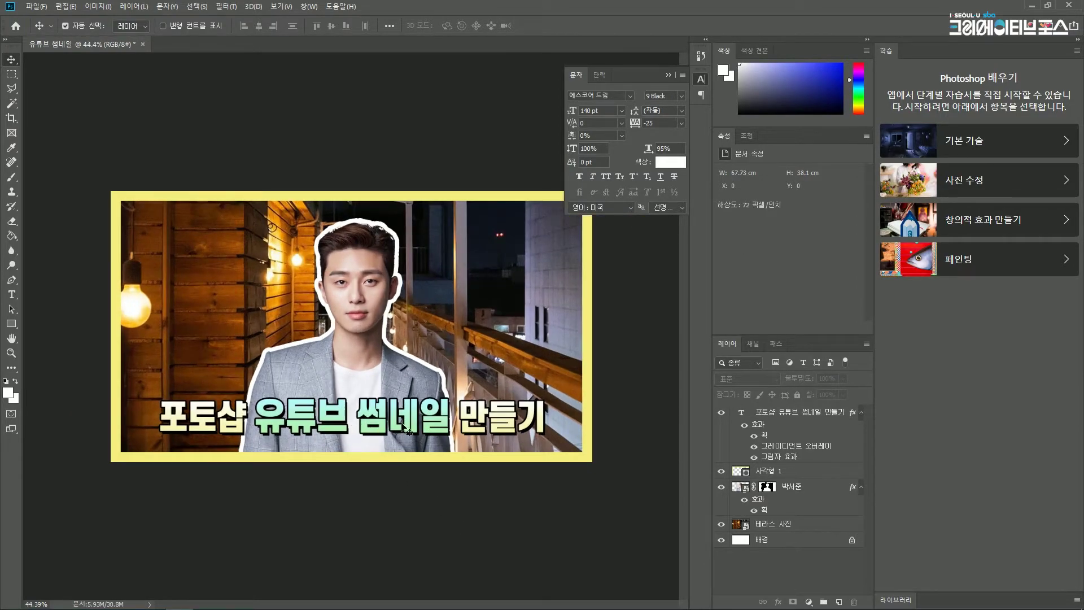
{"action": "scroll", "coordinate": [401, 425], "scroll_direction": "up", "scroll_amount": 2}
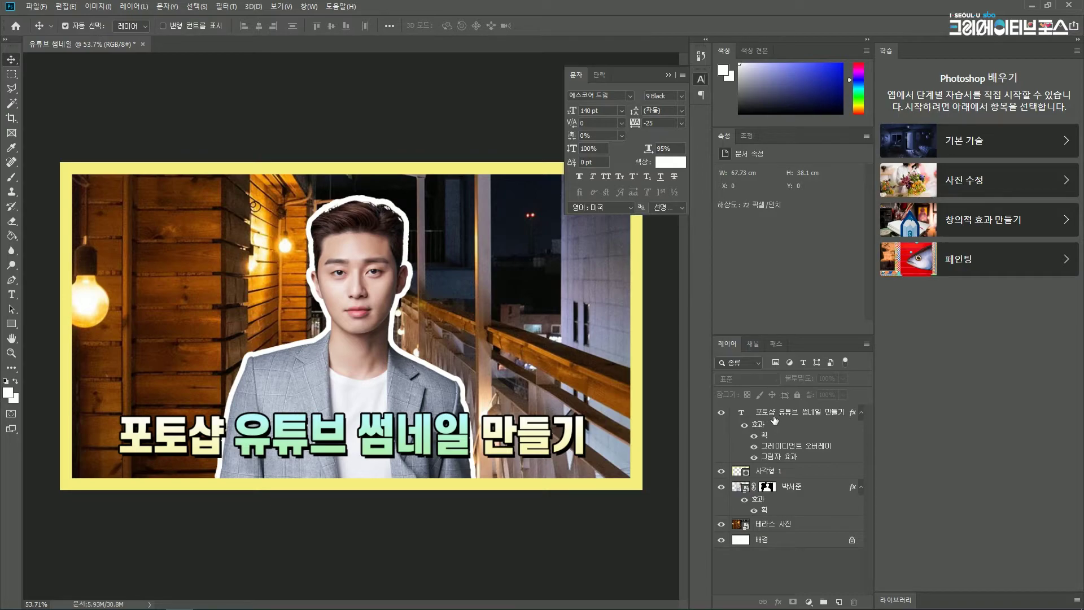
Duplicate the title line above the original and replace the copy's text with "크레이티브 포스".
{"action": "left_click", "coordinate": [441, 439]}
{"action": "left_click_drag", "start_coordinate": [439, 455], "coordinate": [545, 342]}
{"action": "double_click", "coordinate": [543, 337]}
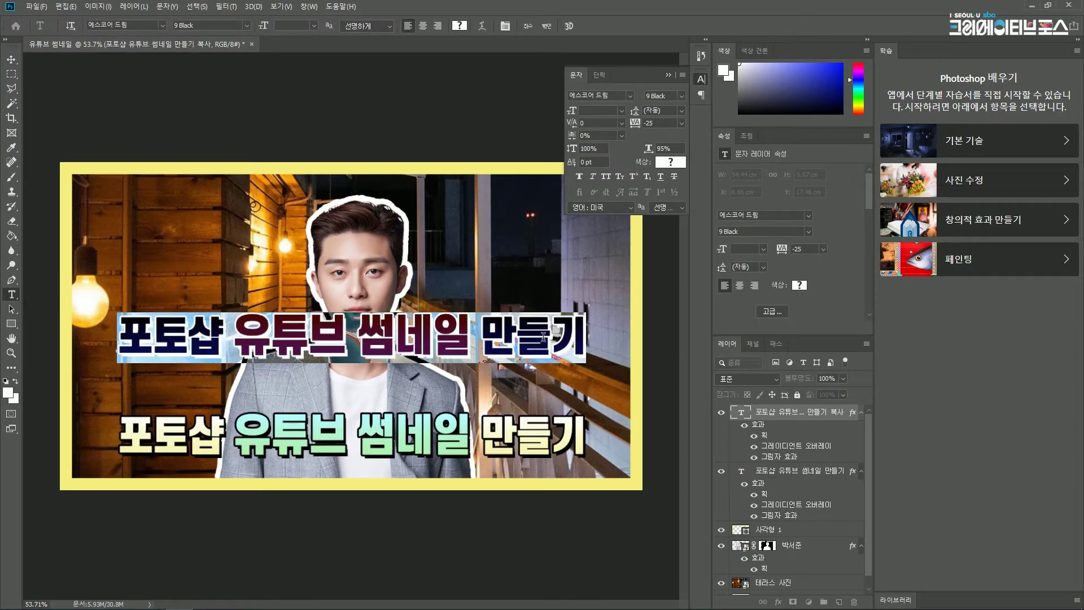
{"action": "type", "text": "포토샵 가ㅓ"}
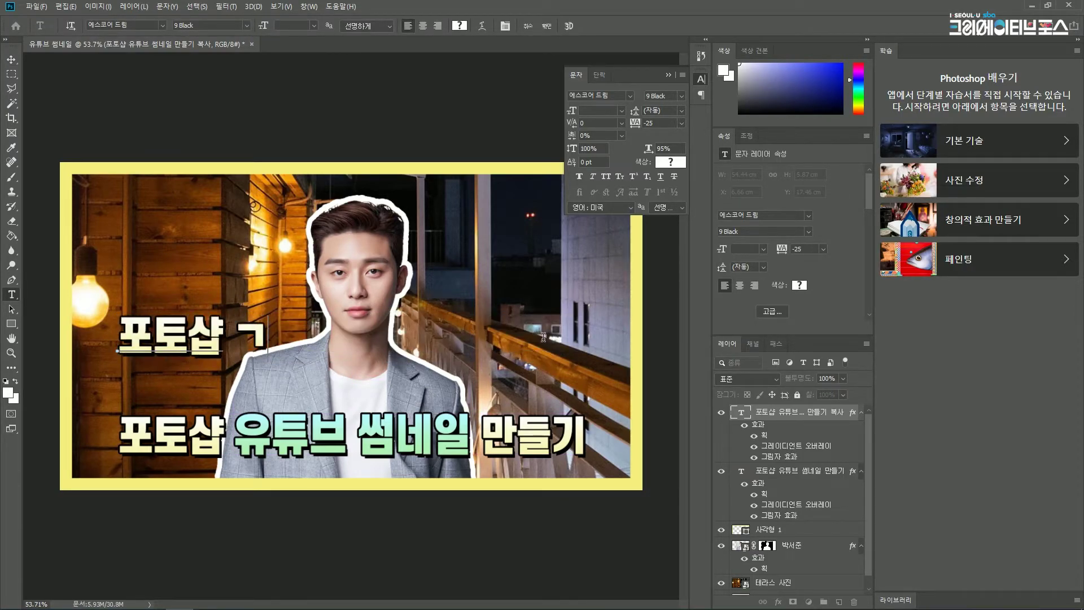
{"action": "key", "text": "ctrl+a"}
{"action": "type", "text": "크레이티브 포"}
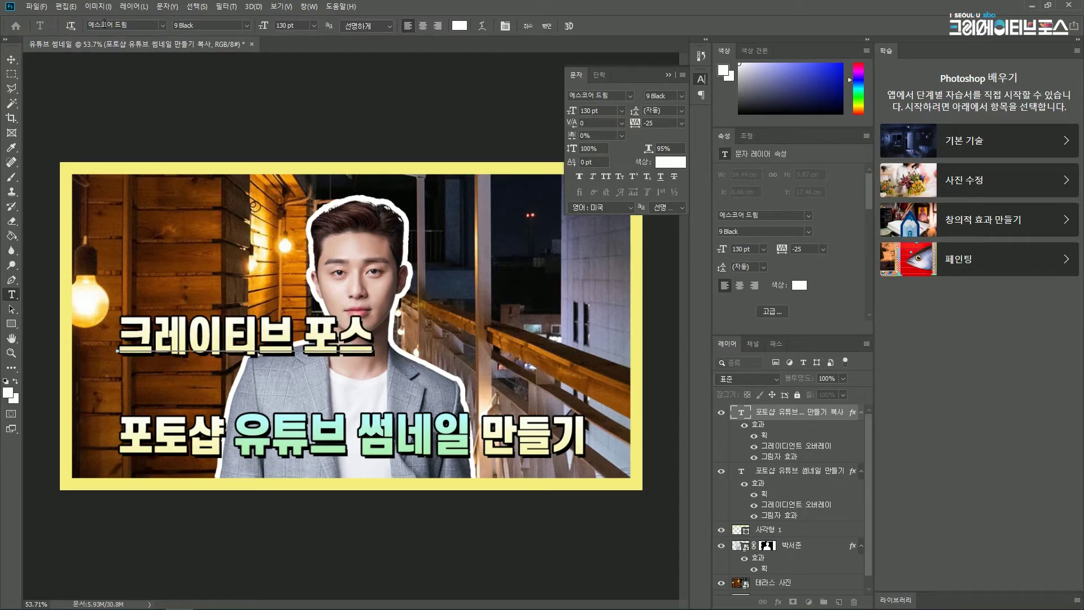
{"action": "left_click", "coordinate": [11, 59]}
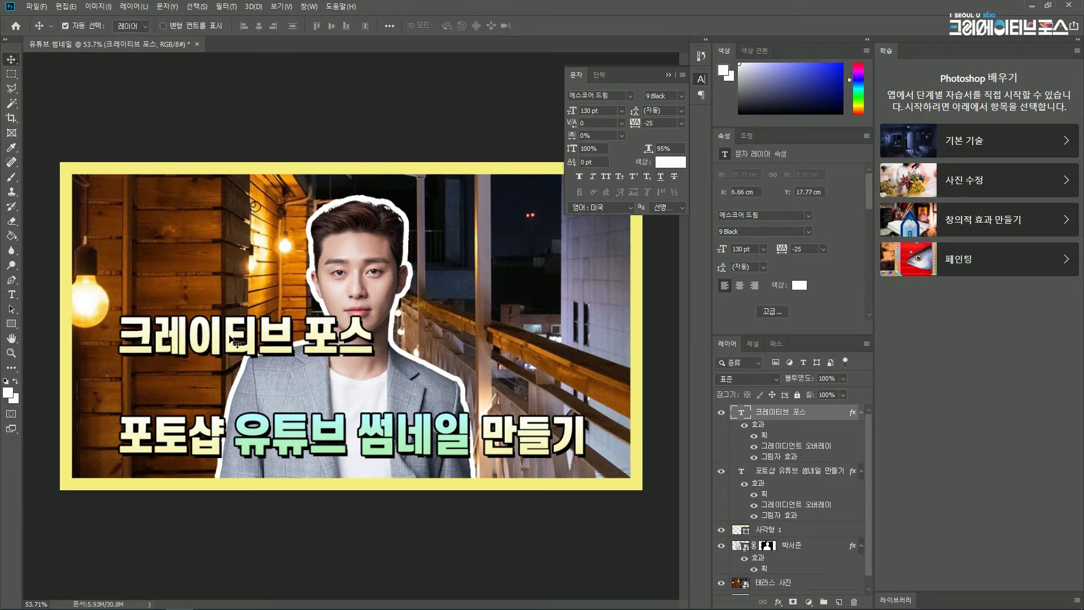
Move the "크레이티브 포스" line straight down to sit just above the main title, undoing the accidental shift of the background photo.
{"action": "left_click_drag", "start_coordinate": [242, 364], "coordinate": [242, 388]}
{"action": "left_click", "coordinate": [252, 345]}
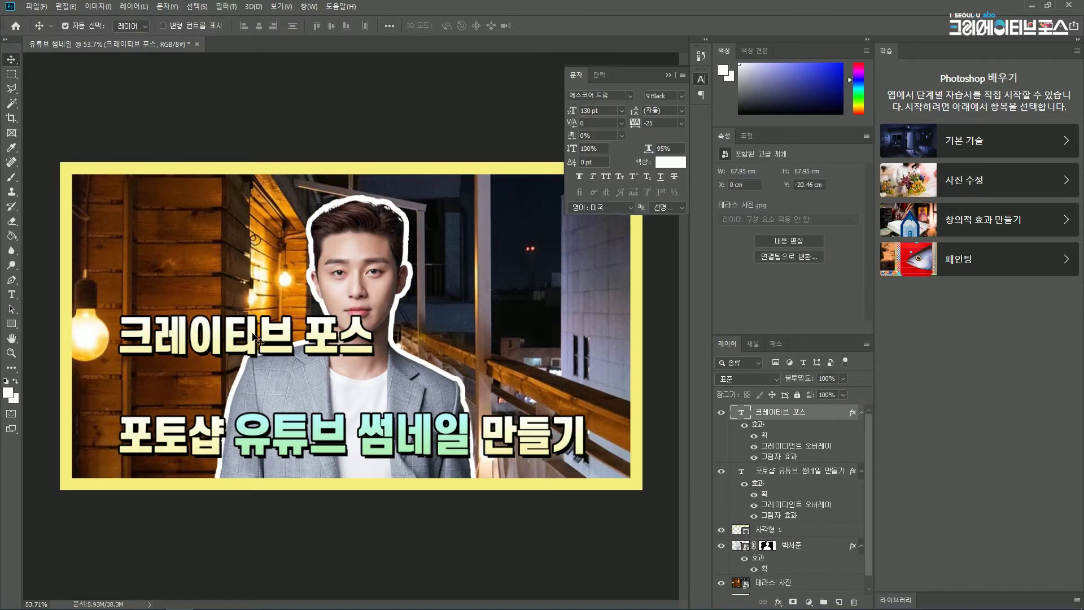
{"action": "key", "text": "ctrl+z"}
{"action": "left_click_drag", "start_coordinate": [252, 356], "coordinate": [252, 376]}
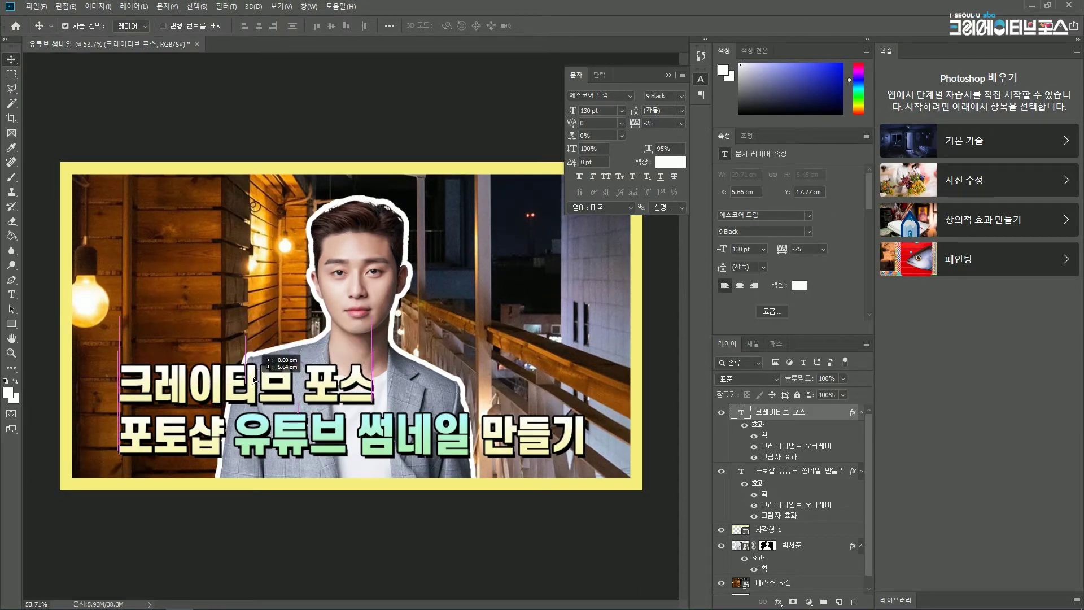
Recolour the whole "크레이티브 포스" line with the cyan 48f4ff taken from the words "유튜브 썸네일".
{"action": "double_click", "coordinate": [295, 437]}
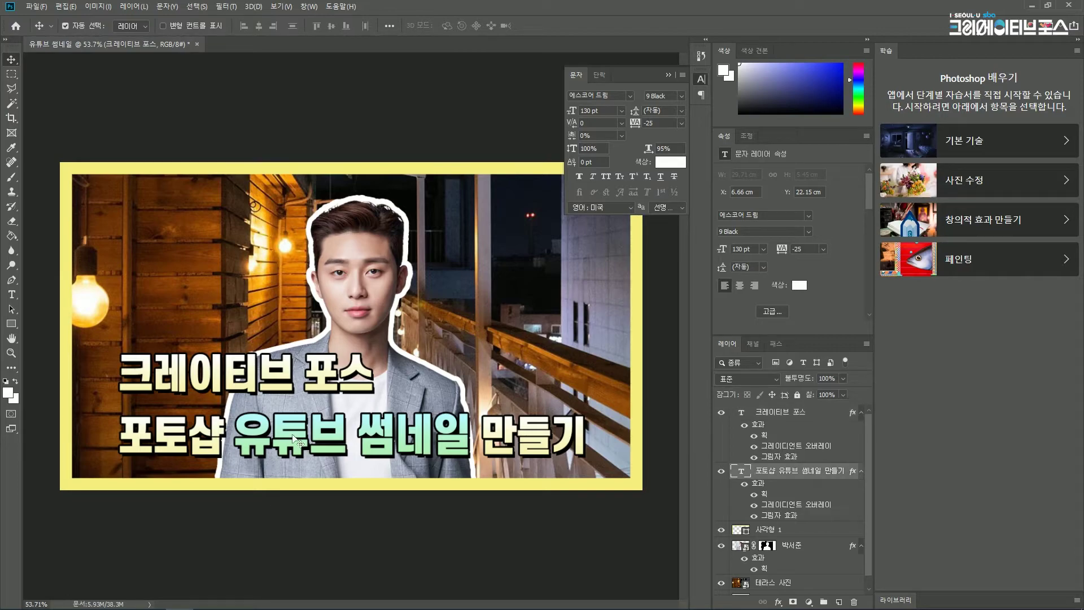
{"action": "left_click", "coordinate": [670, 162]}
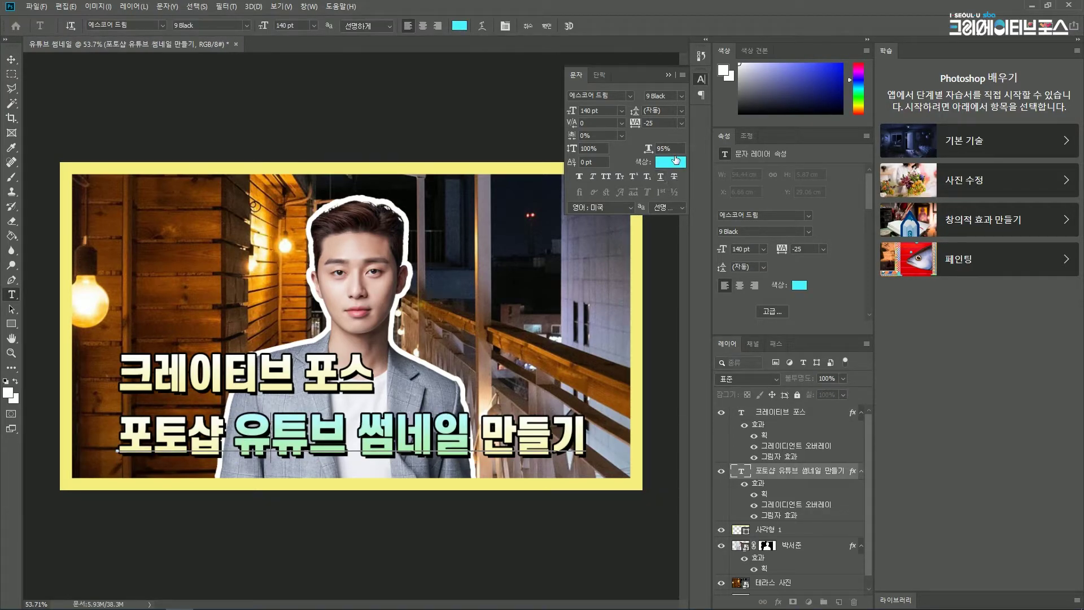
{"action": "left_click", "coordinate": [911, 230]}
{"action": "key", "text": "ctrl+Return"}
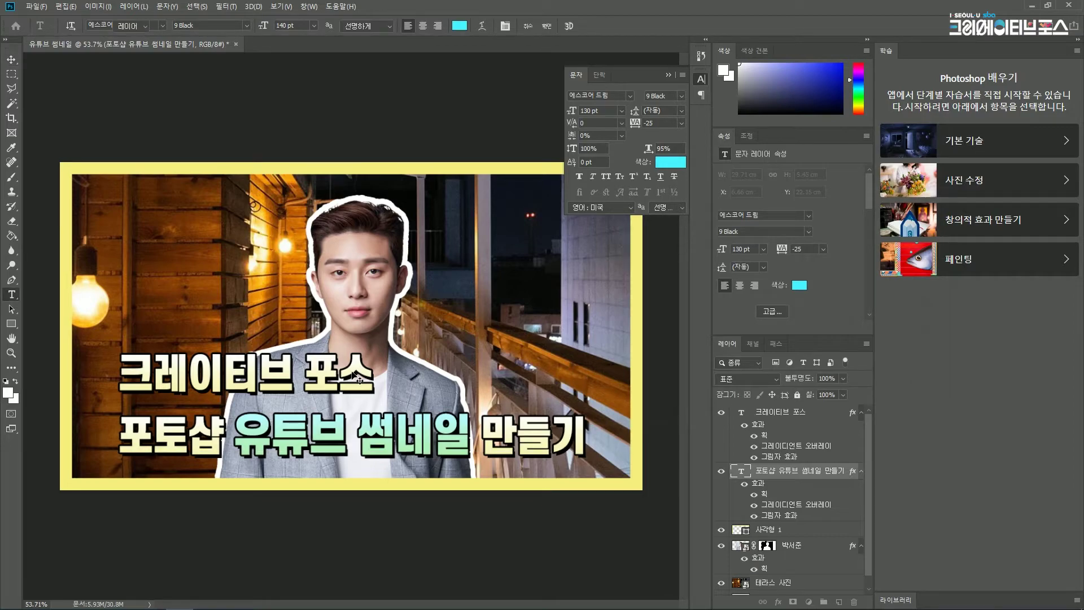
{"action": "double_click", "coordinate": [321, 374]}
{"action": "key", "text": "ctrl+a"}
{"action": "left_click", "coordinate": [674, 164]}
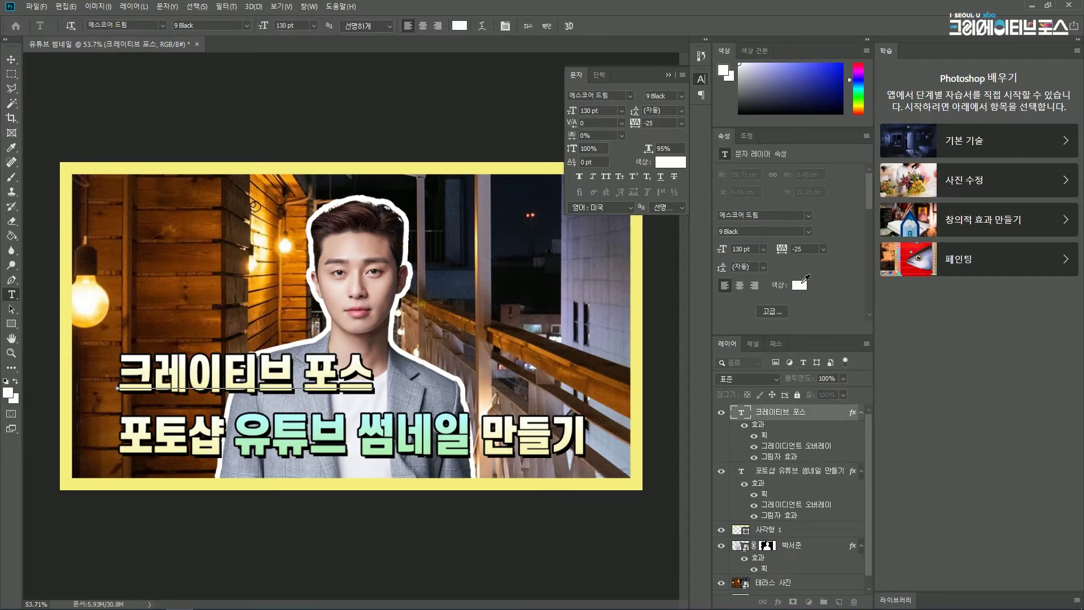
{"action": "type", "text": "48f4ff"}
{"action": "left_click", "coordinate": [917, 213]}
{"action": "key", "text": "v"}
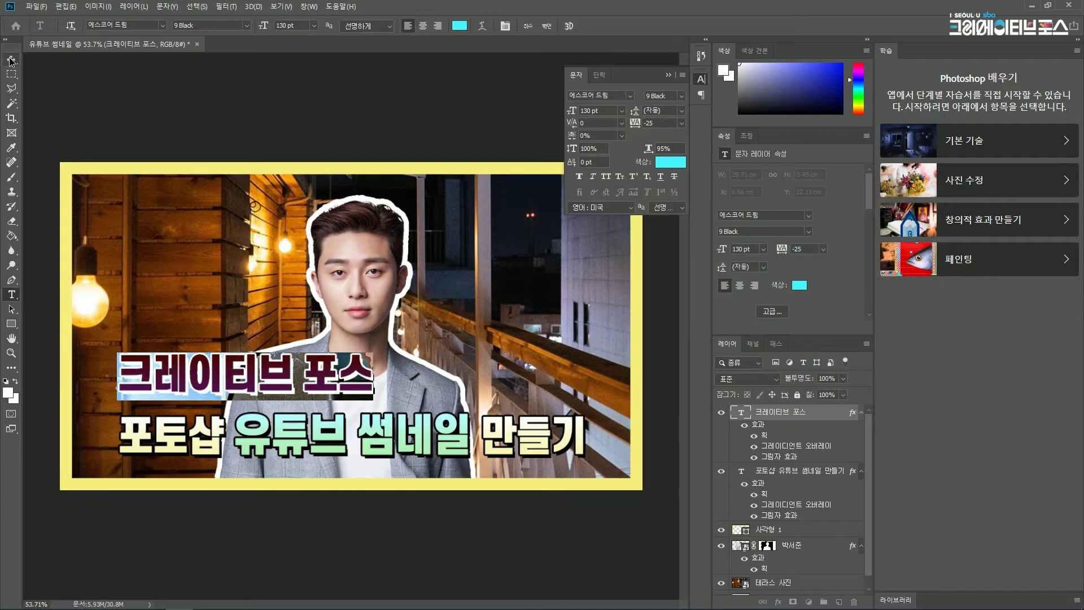
Set the "크레이티브 포스" line's font size to 160 pt.
{"action": "mouse_move", "coordinate": [315, 381]}
{"action": "left_mouse_down"}
{"action": "mouse_move", "coordinate": [315, 397]}
{"action": "mouse_move", "coordinate": [315, 379]}
{"action": "left_mouse_up"}
{"action": "left_click", "coordinate": [621, 110]}
{"action": "left_click", "coordinate": [600, 110]}
{"action": "type", "text": "140"}
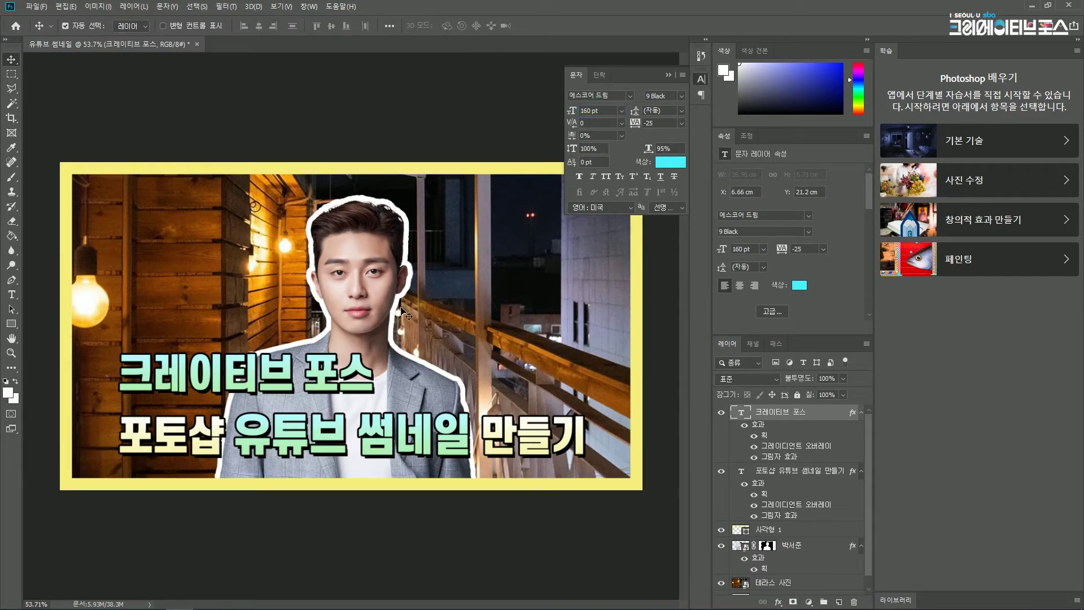
Stack the enlarged line closely above the main title, shift both lines toward the frame's lower-left corner, and check the whole thumbnail.
{"action": "left_click_drag", "start_coordinate": [336, 376], "coordinate": [337, 399]}
{"action": "left_click", "coordinate": [341, 443], "text": "shift"}
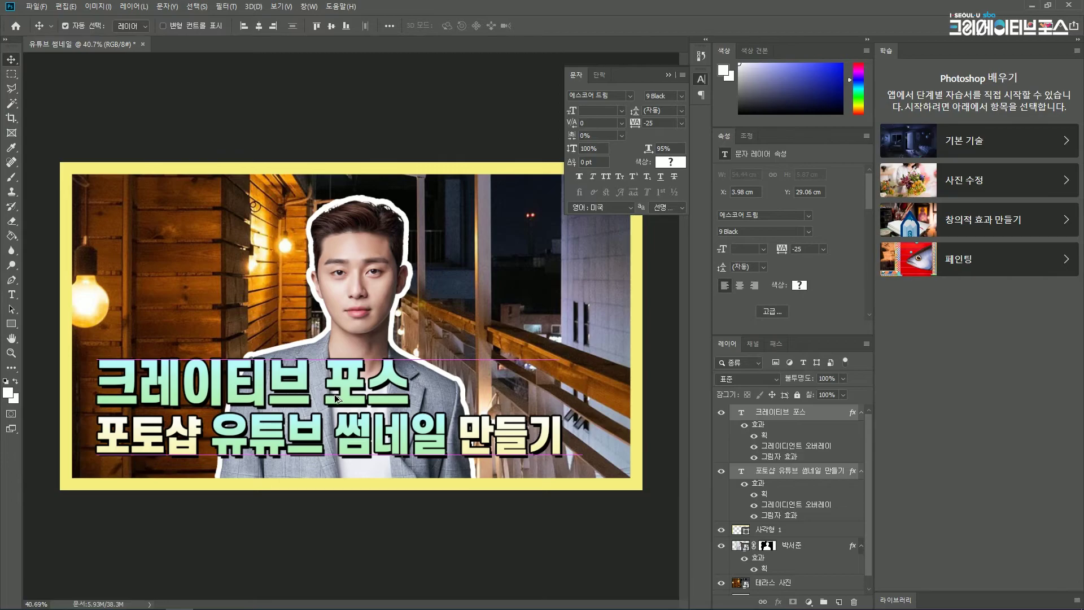
{"action": "scroll", "coordinate": [361, 419], "scroll_direction": "down", "scroll_amount": 2}
{"action": "left_click", "coordinate": [404, 479]}
{"action": "scroll", "coordinate": [351, 416], "scroll_direction": "down", "scroll_amount": 2}
{"action": "scroll", "coordinate": [351, 416], "scroll_direction": "up", "scroll_amount": 1}
{"action": "left_click", "coordinate": [339, 408]}
{"action": "left_click", "coordinate": [529, 379]}
{"action": "scroll", "coordinate": [528, 380], "scroll_direction": "up", "scroll_amount": 2}
{"action": "scroll", "coordinate": [529, 379], "scroll_direction": "down", "scroll_amount": 1}
Change the rectangular frame's stroke colour to cyan 48f4ff to match the title text.
{"action": "left_click", "coordinate": [518, 349]}
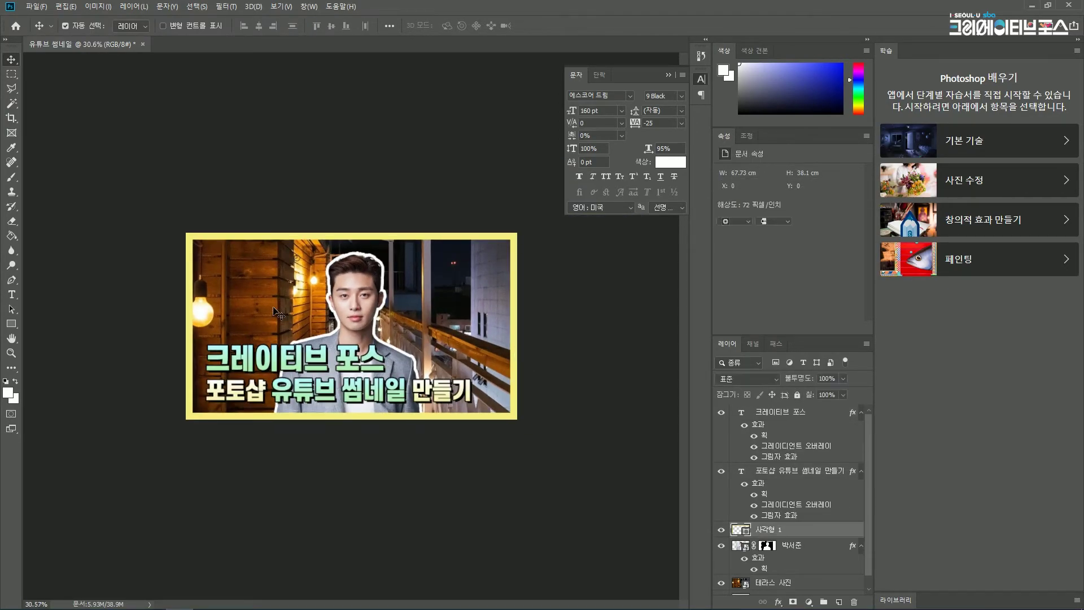
{"action": "left_click", "coordinate": [744, 209]}
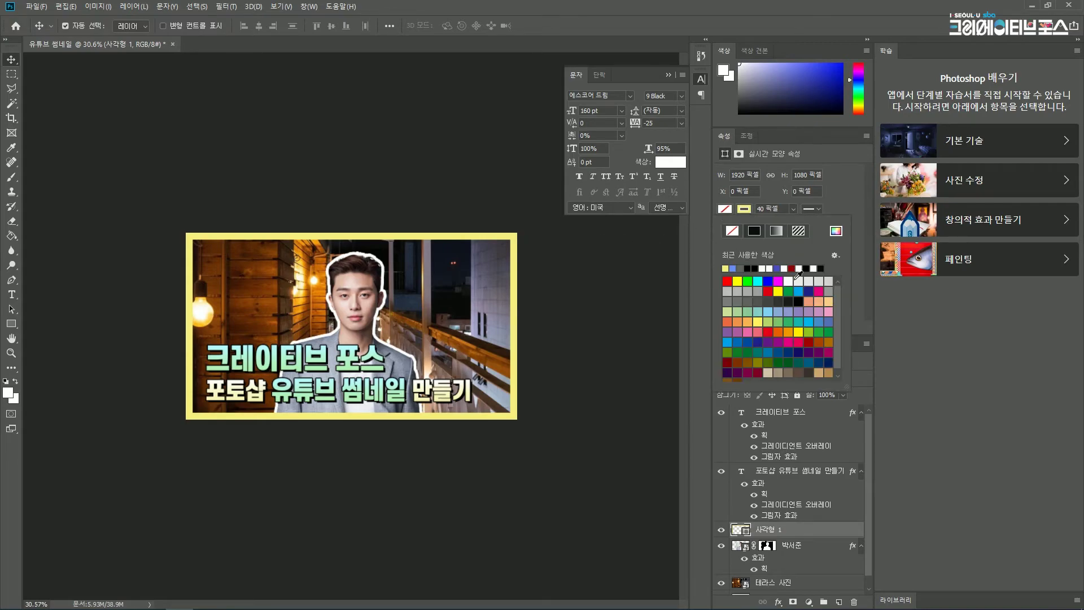
{"action": "left_click", "coordinate": [836, 230]}
{"action": "type", "text": "48f4ff"}
{"action": "left_click", "coordinate": [912, 214]}
{"action": "left_click", "coordinate": [586, 302]}
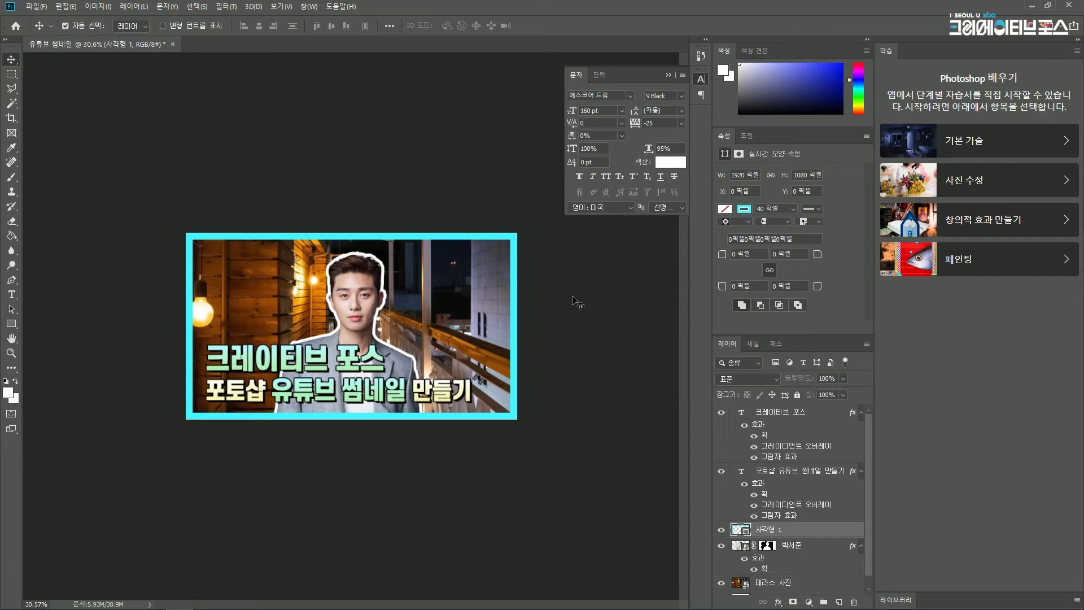
{"action": "left_click", "coordinate": [586, 302]}
{"action": "scroll", "coordinate": [342, 312], "scroll_direction": "up", "scroll_amount": 3}
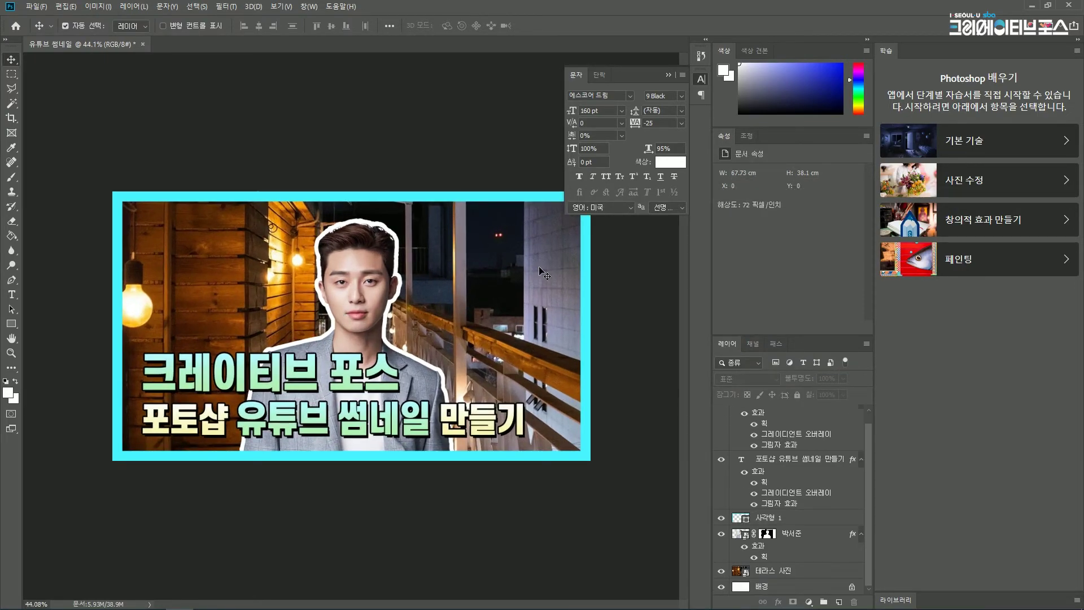
Desaturate the terrace background photo ("테라스 사진") to black and white using Hue/Saturation with saturation -100.
{"action": "left_click", "coordinate": [440, 219]}
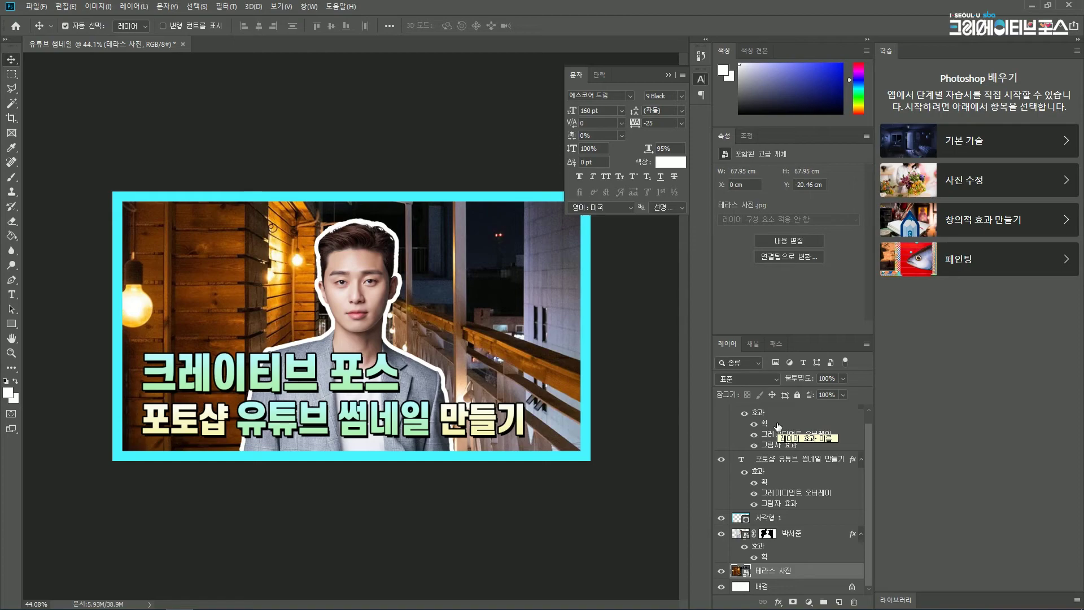
{"action": "left_click", "coordinate": [98, 6]}
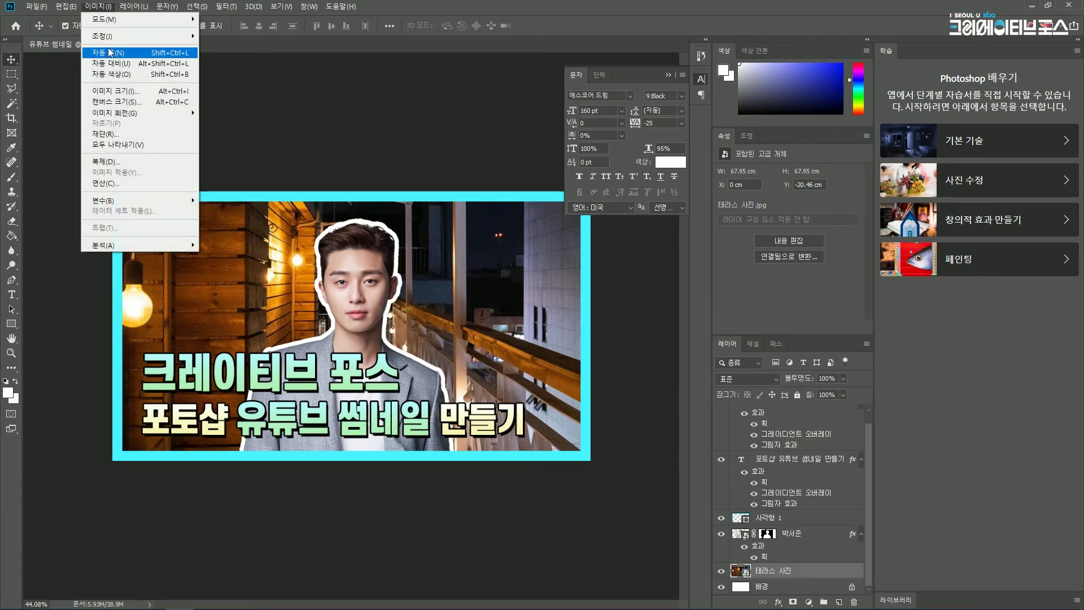
{"action": "mouse_move", "coordinate": [110, 37]}
{"action": "left_click", "coordinate": [260, 96]}
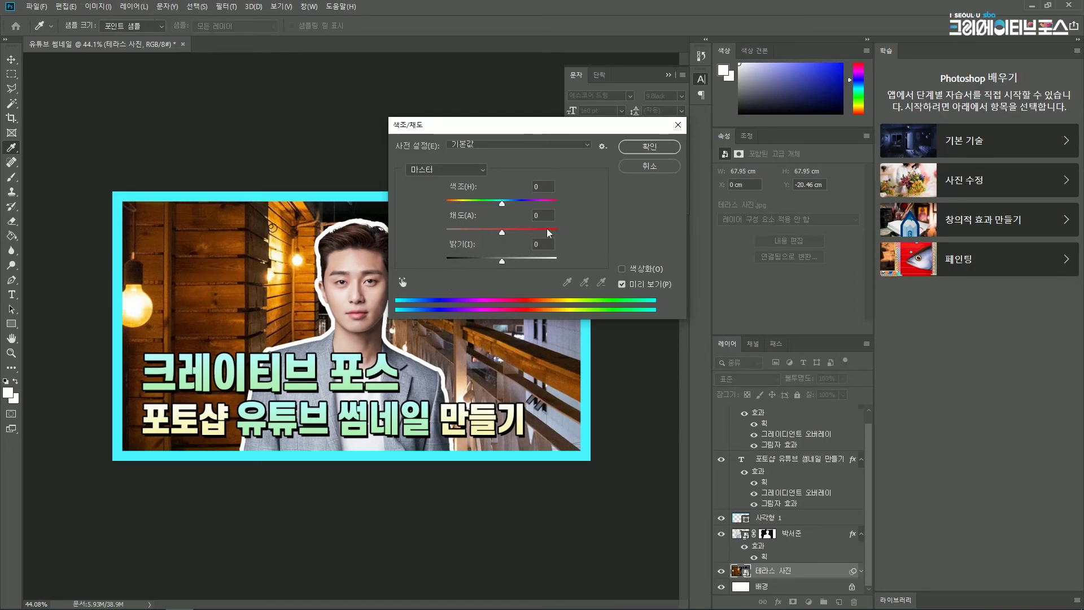
{"action": "left_click_drag", "start_coordinate": [501, 232], "coordinate": [396, 231]}
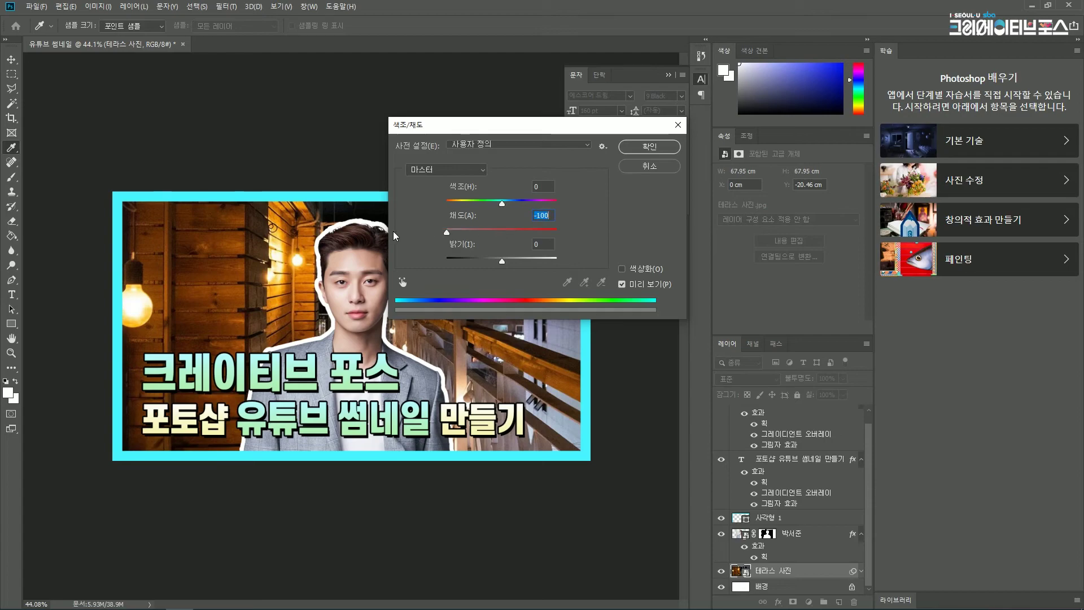
{"action": "left_click", "coordinate": [649, 147]}
Thin the white outline around the man's cut-out portrait by setting its stroke size to 9 px, and check the whole thumbnail.
{"action": "scroll", "coordinate": [778, 444], "scroll_direction": "up", "scroll_amount": 1}
{"action": "left_click", "coordinate": [796, 547]}
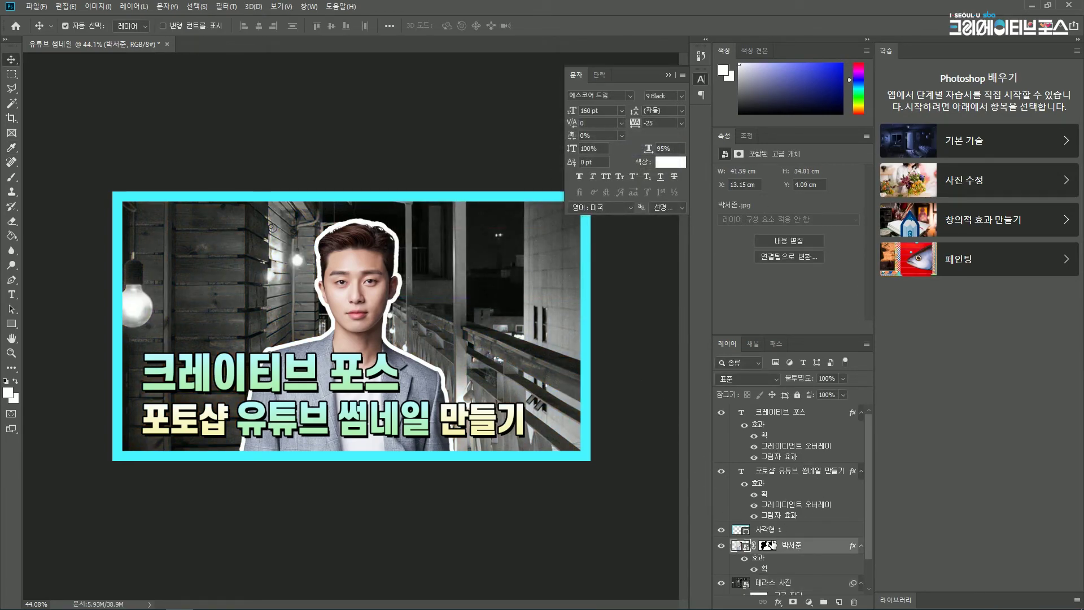
{"action": "key", "text": "space"}
{"action": "double_click", "coordinate": [815, 555]}
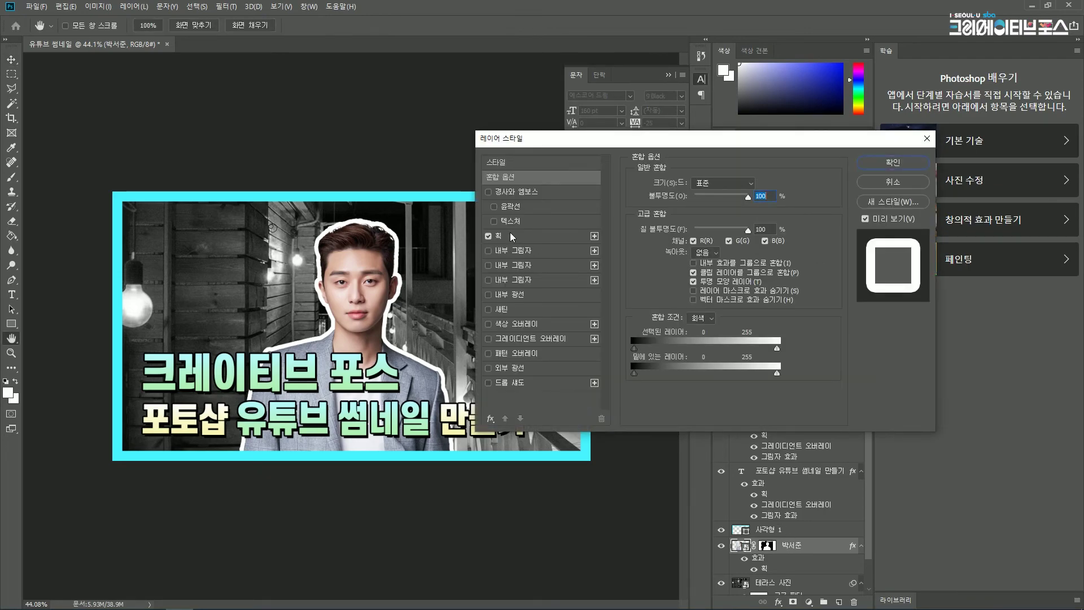
{"action": "left_click", "coordinate": [511, 236]}
{"action": "left_click_drag", "start_coordinate": [690, 185], "coordinate": [689, 183]}
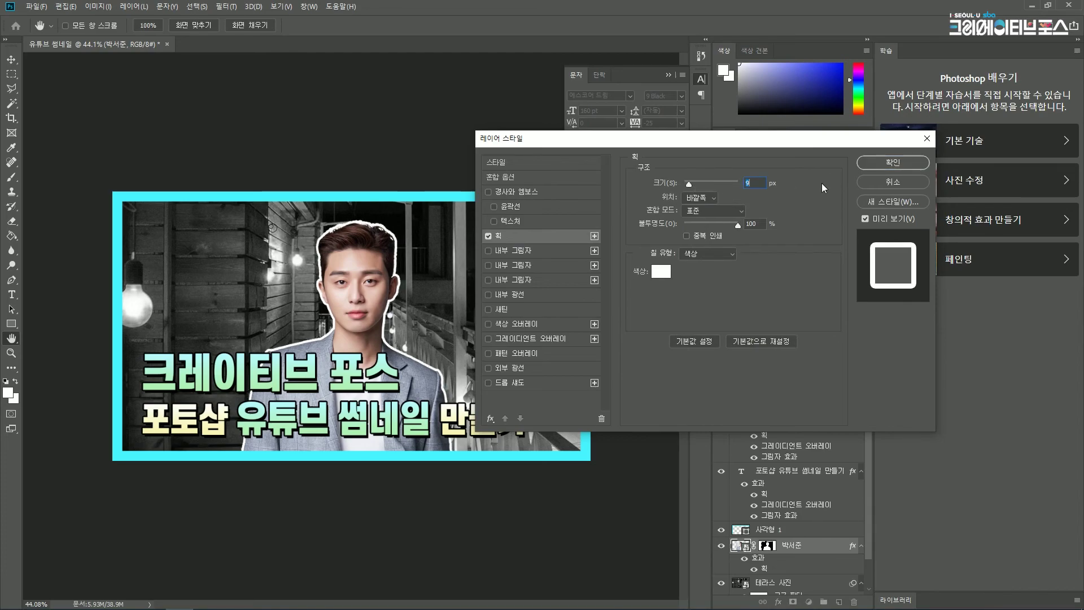
{"action": "left_click", "coordinate": [882, 164]}
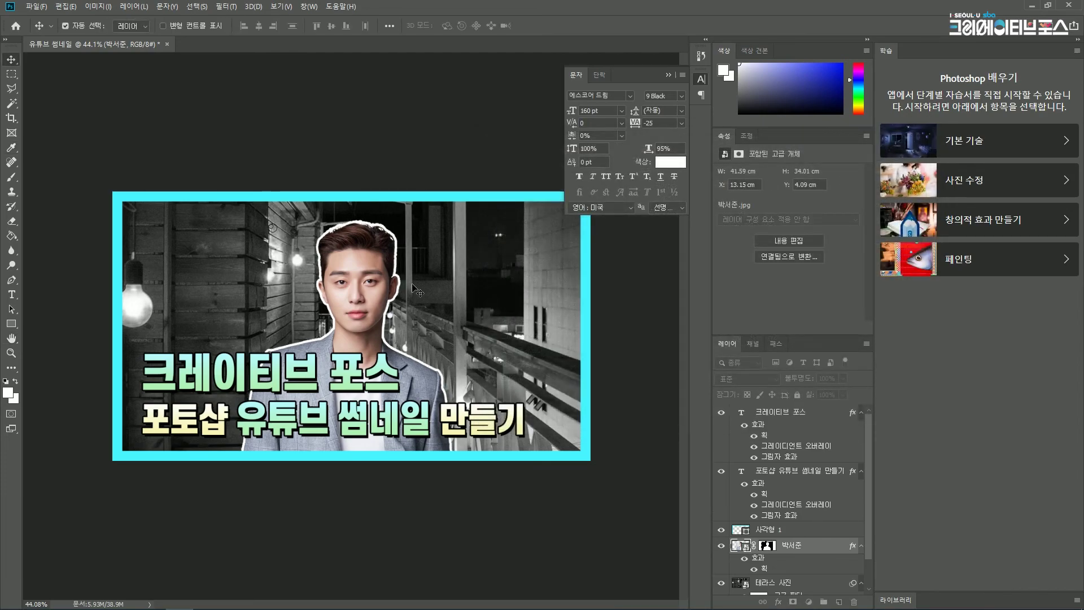
{"action": "scroll", "coordinate": [410, 299], "scroll_direction": "down", "scroll_amount": 3}
{"action": "scroll", "coordinate": [344, 302], "scroll_direction": "up", "scroll_amount": 1}
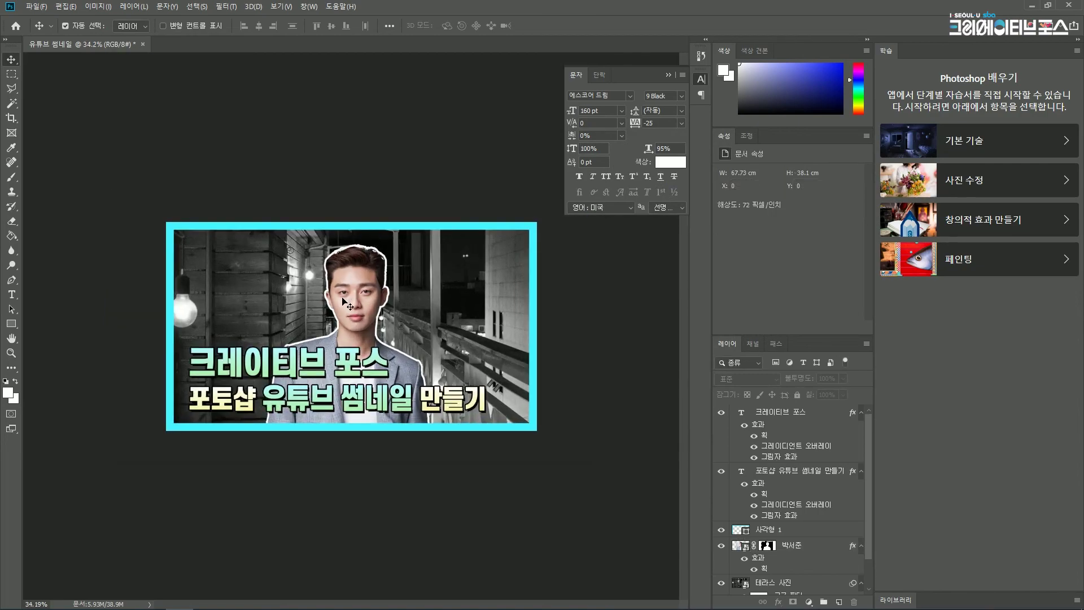